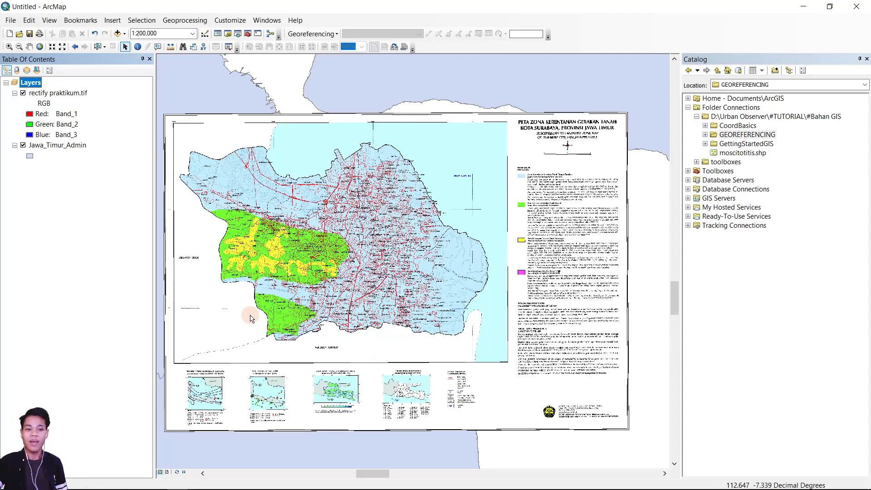
Hide the rectify praktikum.tif layer and select the Surabaya city polygon of Jawa_Timur_Admin on the map.
left_click(50, 145)
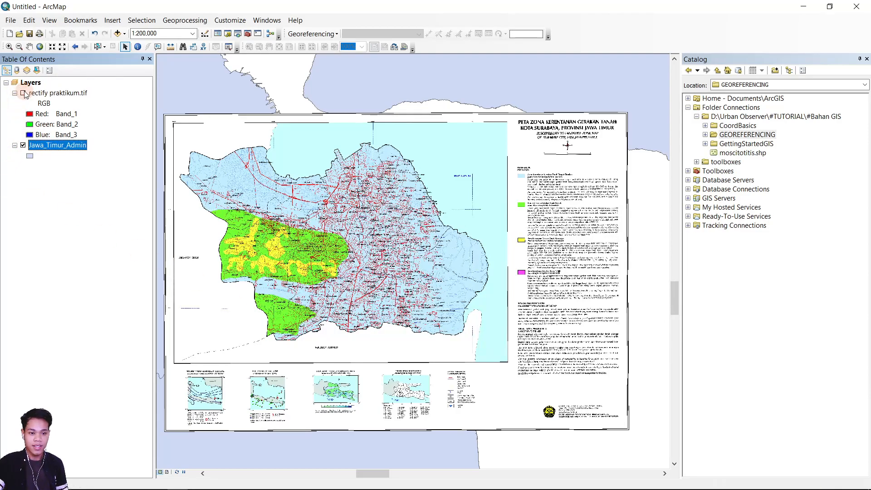
left_click(23, 93)
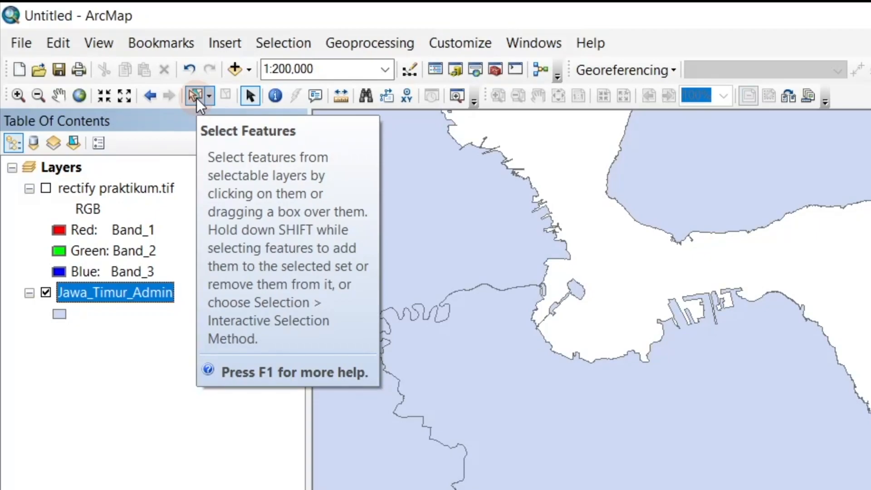
left_click(195, 95)
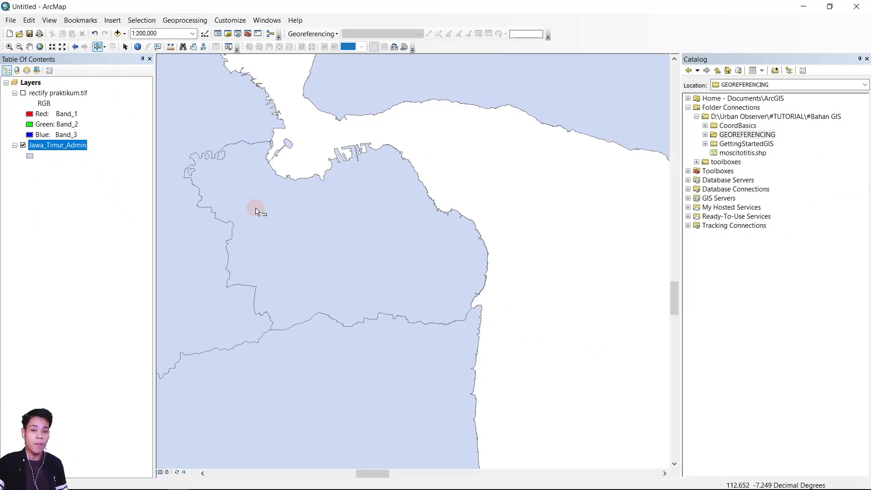
left_click(354, 219)
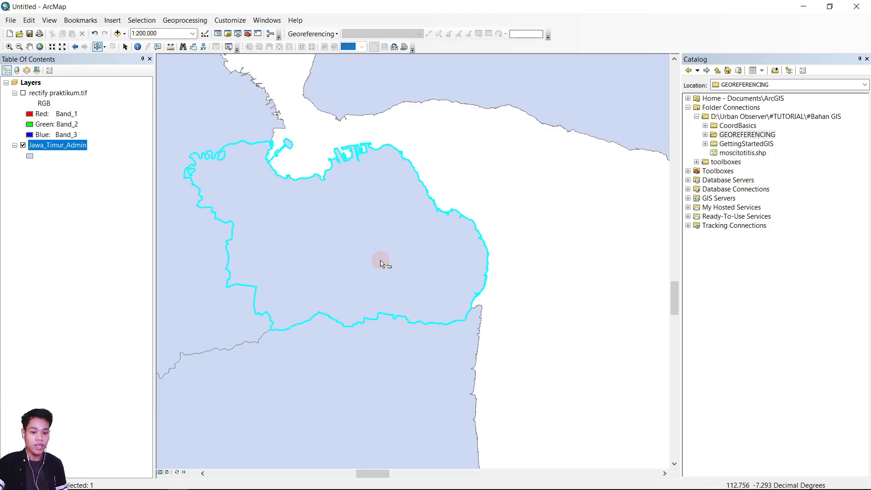
Start a data export of Jawa_Timur_Admin limited to the selected features, using the layer's source coordinate system.
right_click(46, 152)
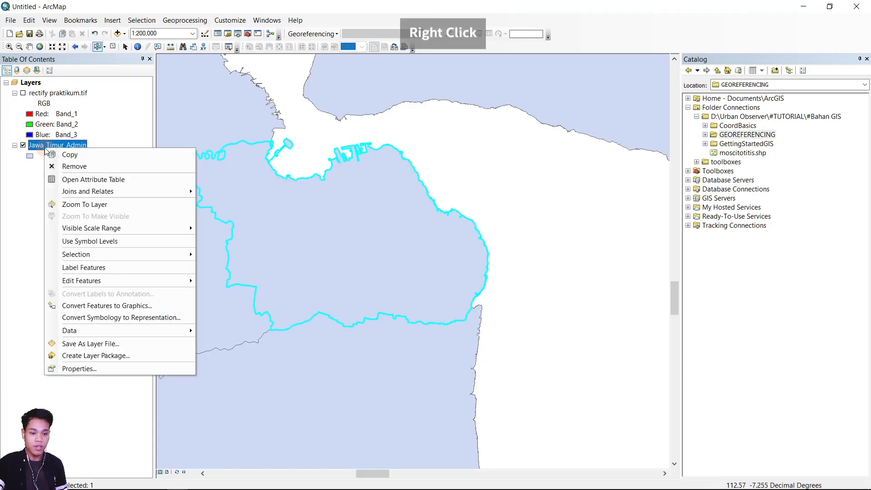
mouse_move(108, 331)
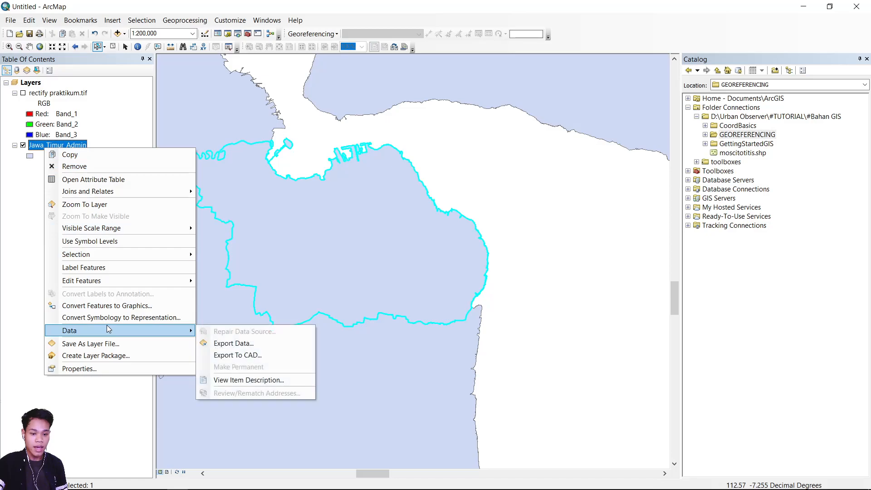
left_click(235, 343)
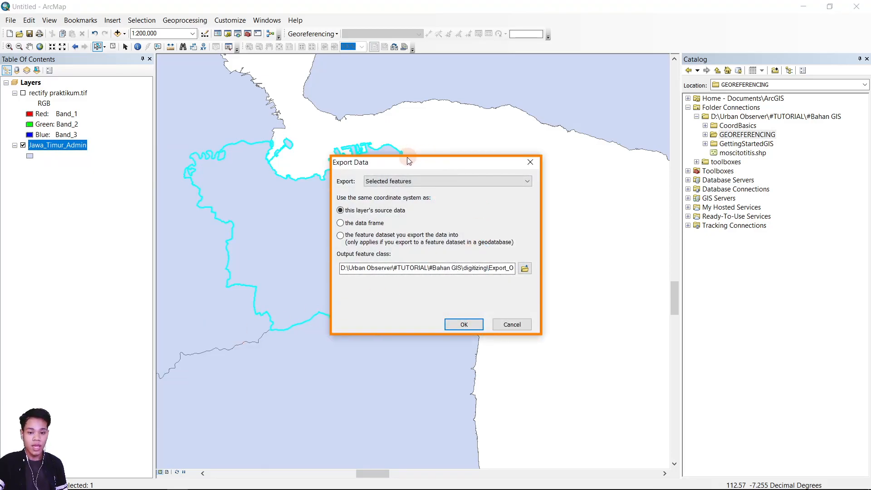
left_click(390, 181)
left_click(390, 180)
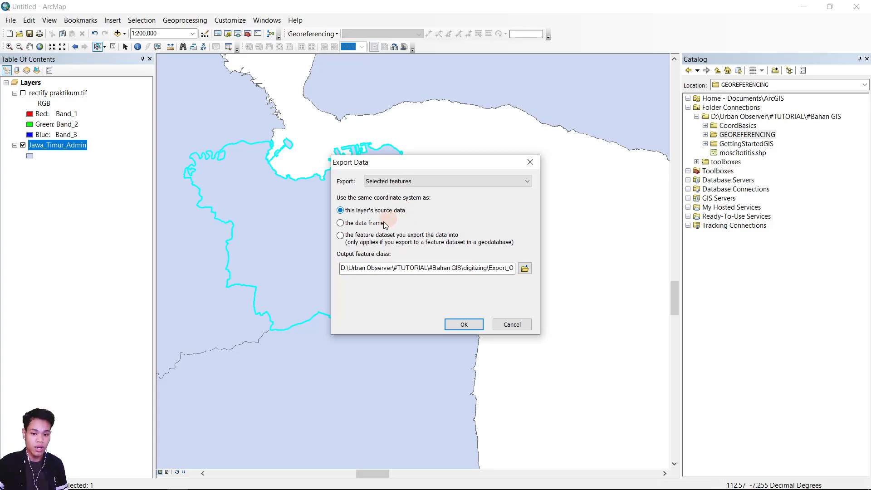
Browse for the export location and create a folder named digitation in the #Bahan GIS folder connection.
left_click(524, 269)
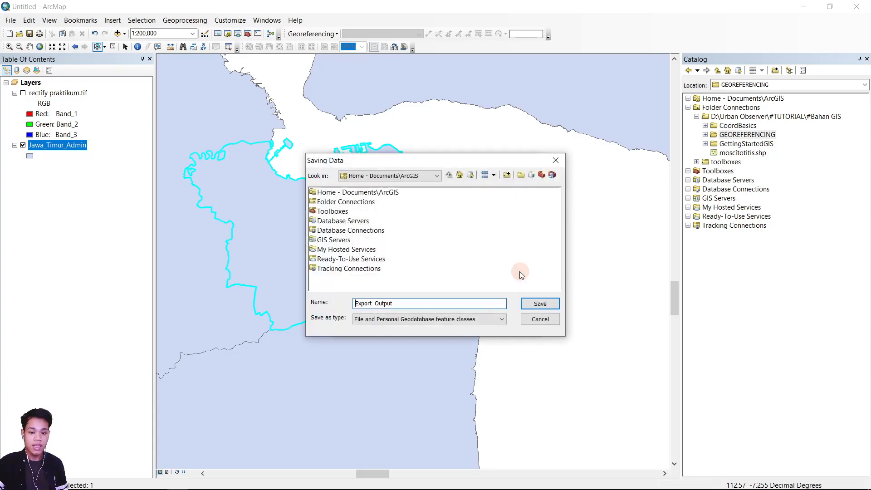
double_click(361, 207)
double_click(386, 190)
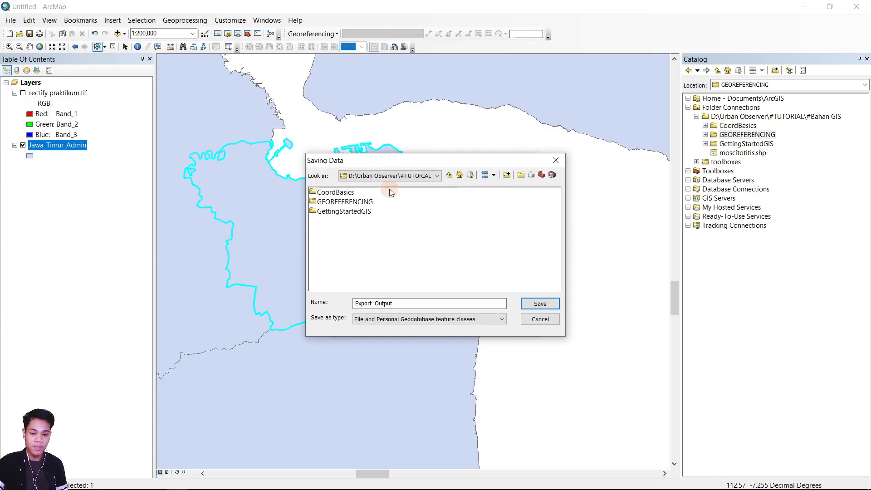
left_click(529, 175)
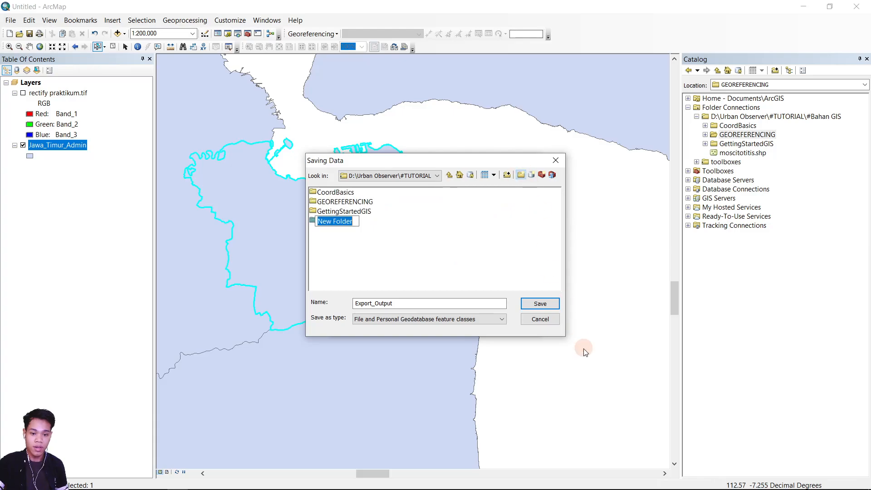
type("digitation")
key("Return")
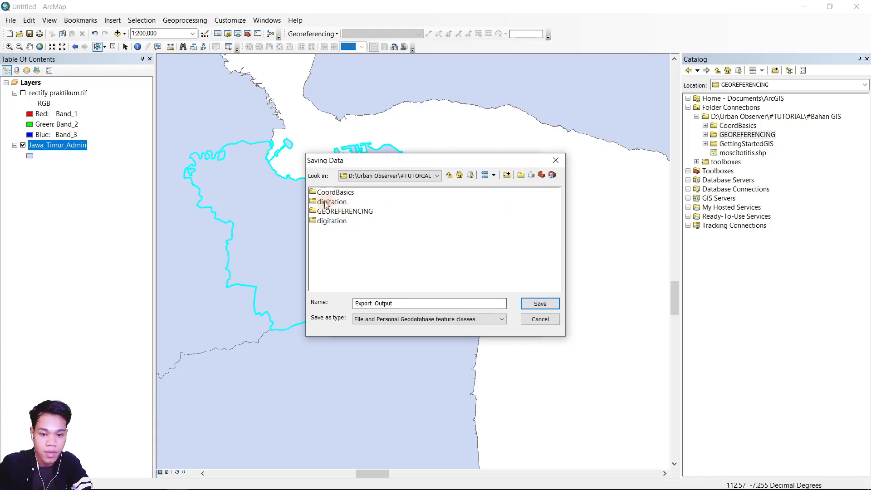
Export the selection to the digitation folder as a shapefile named Zona Kerentanan Gerakan Tanah and add it to the map as a layer.
double_click(329, 202)
double_click(390, 303)
type("Zona Kerentanan Gerakan Tanah")
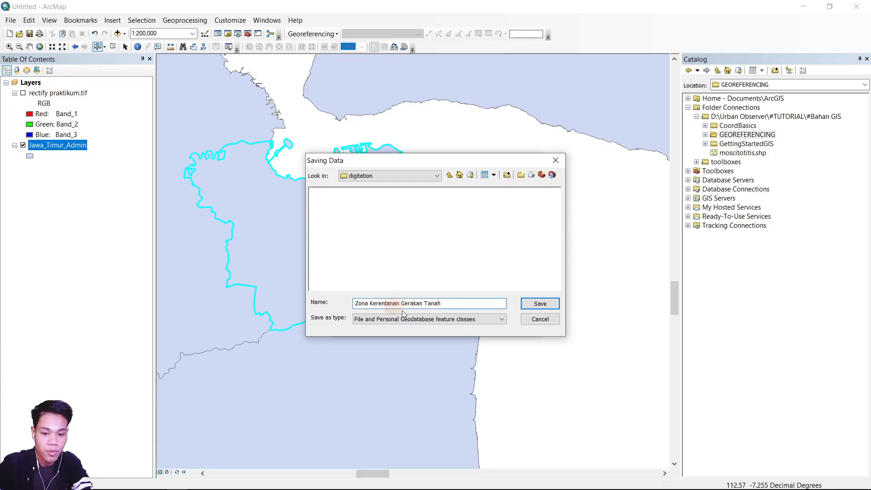
left_click(380, 320)
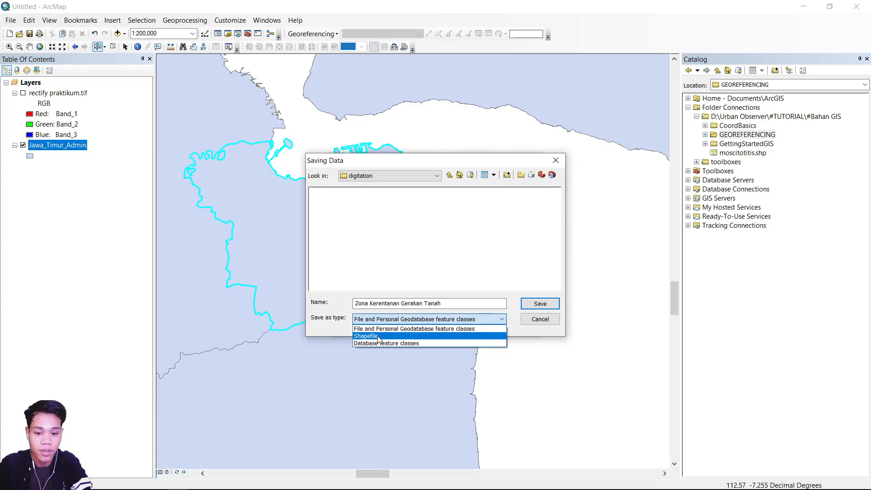
left_click(379, 337)
left_click(533, 307)
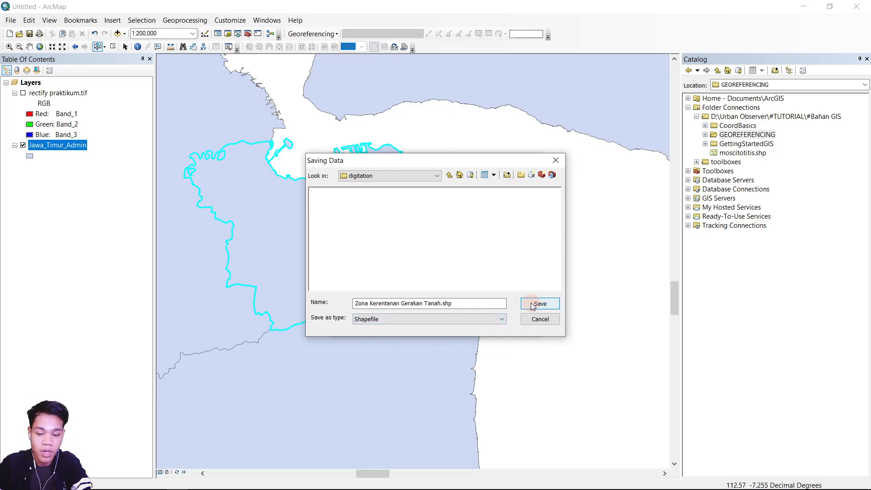
left_click(455, 324)
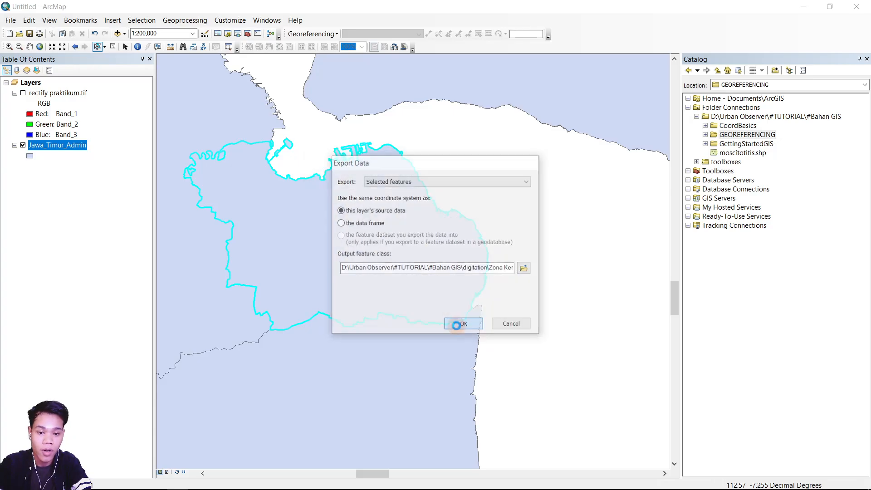
left_click(469, 290)
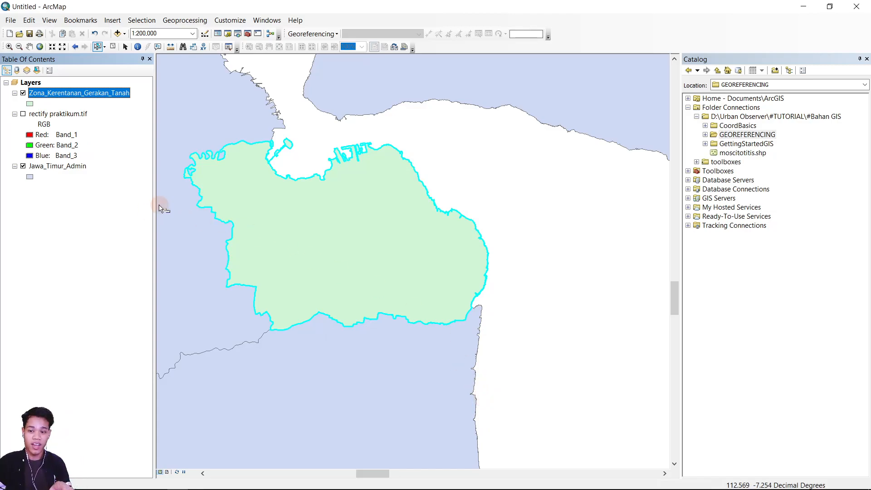
Refresh the #Bahan GIS folder connection and expand its digitation folder to view the exported shapefile.
right_click(746, 117)
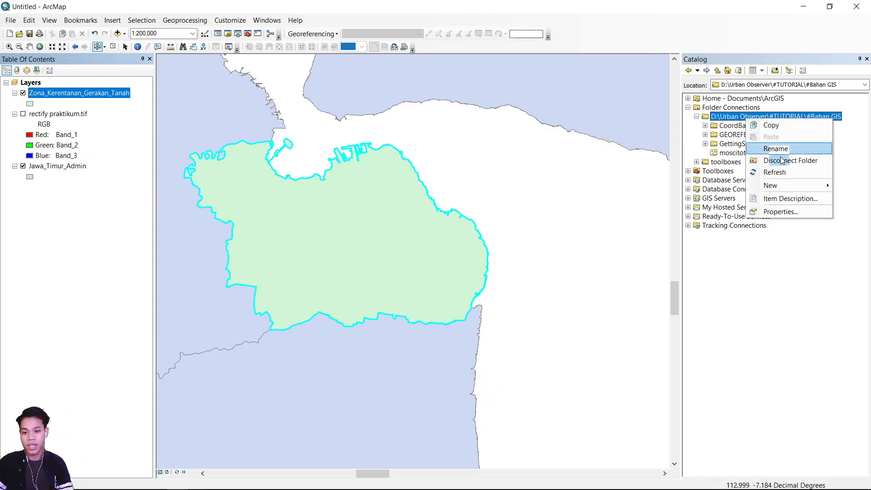
left_click(776, 173)
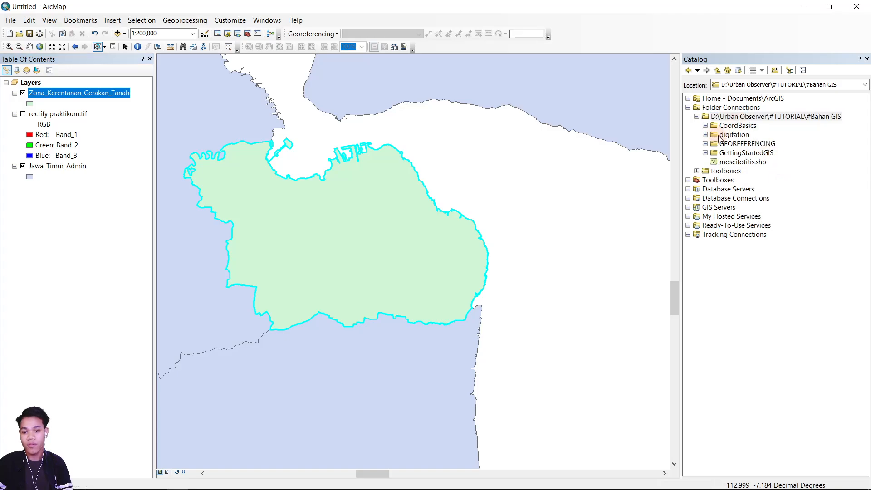
left_click(705, 135)
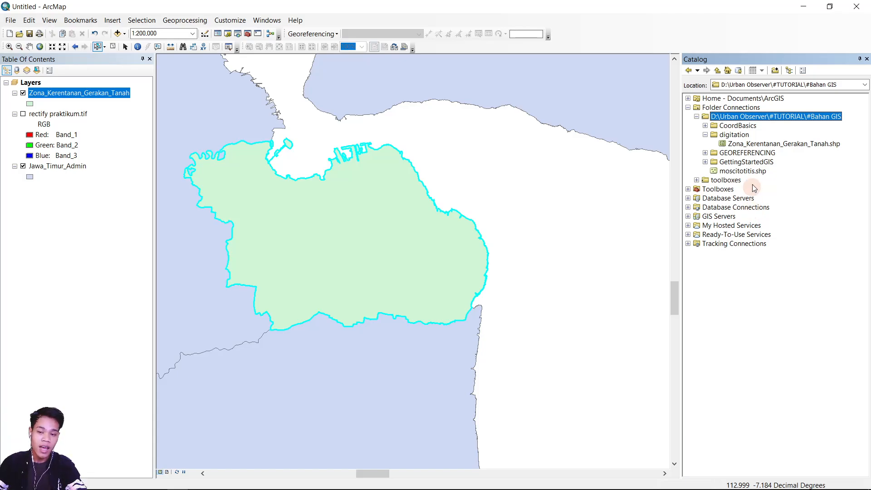
Display the Editor toolbar and dock it beside the other toolbars above the map.
right_click(618, 29)
left_click(644, 125)
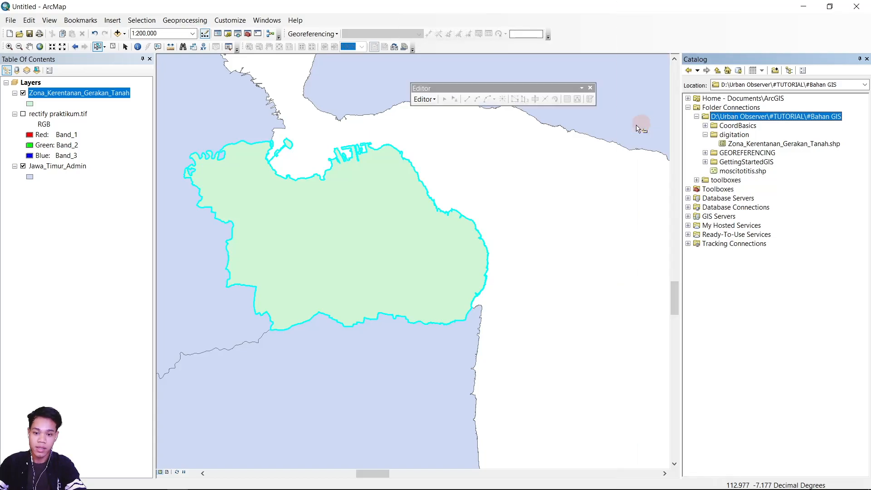
left_click_drag(467, 88, 449, 49)
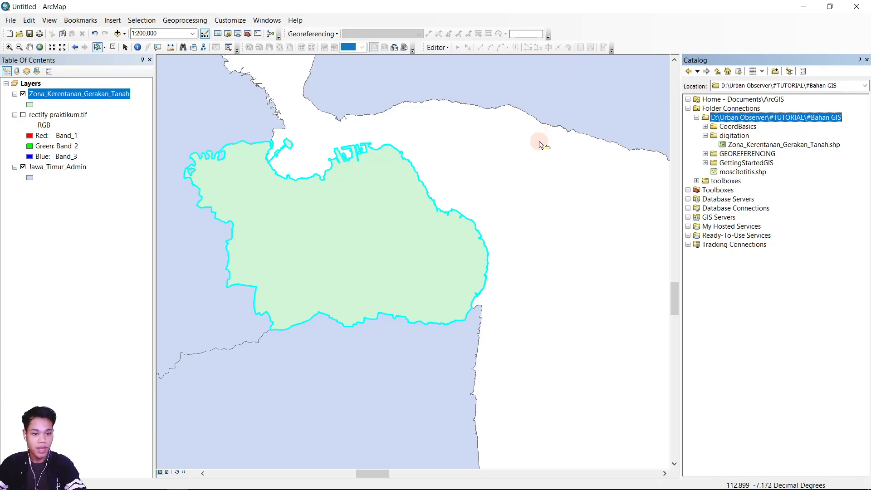
Hide Jawa_Timur_Admin and show rectify praktikum.tif, keeping Zona_Kerentanan_Gerakan_Tanah as the topmost layer.
left_click(23, 168)
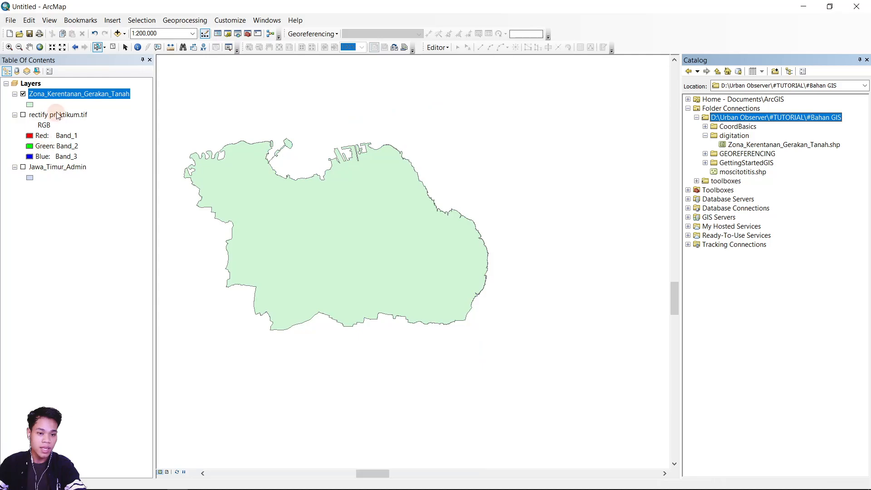
left_click_drag(73, 92, 68, 171)
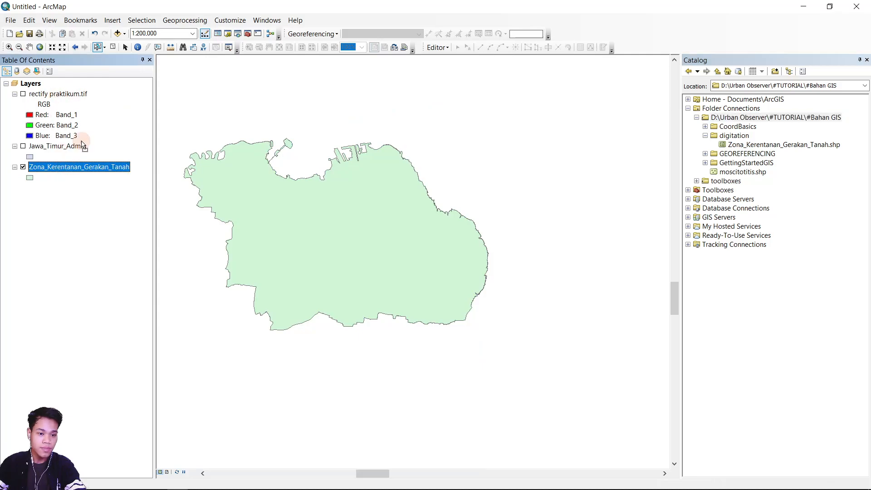
left_click_drag(83, 90, 73, 92)
left_click(23, 115)
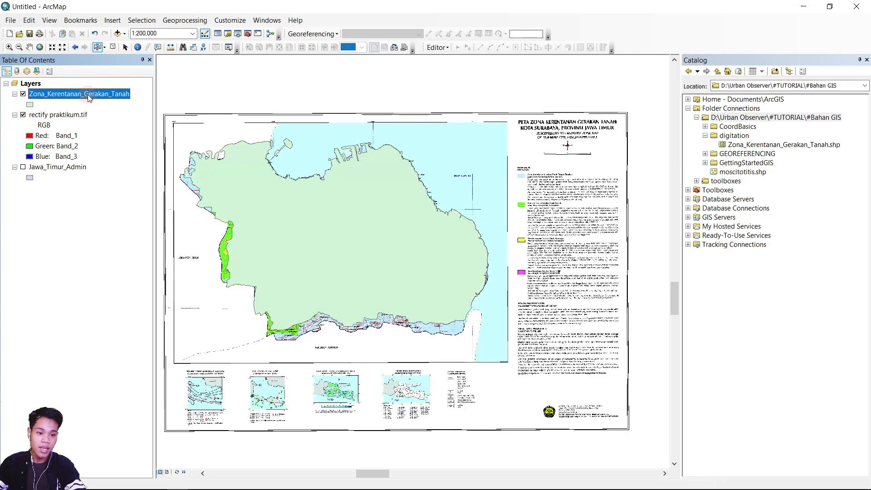
Symbolize Zona_Kerentanan_Gerakan_Tanah with no fill color and a red outline of width 2.
left_click(31, 106)
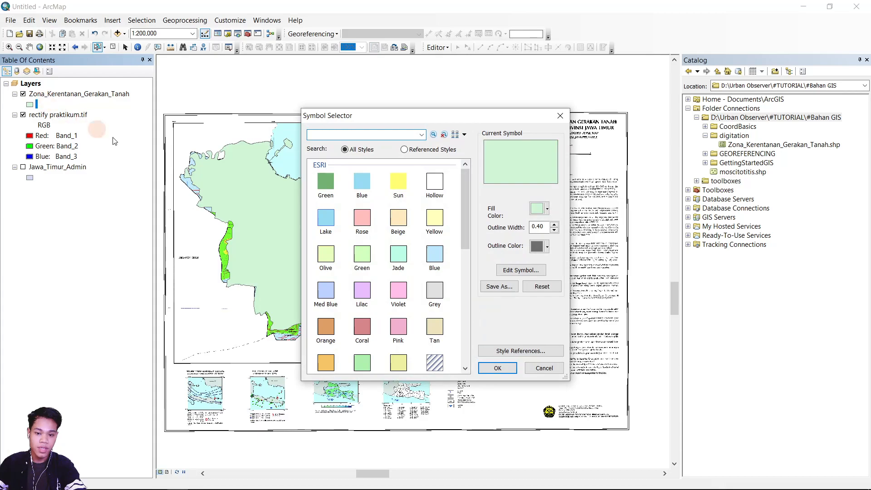
left_click(538, 246)
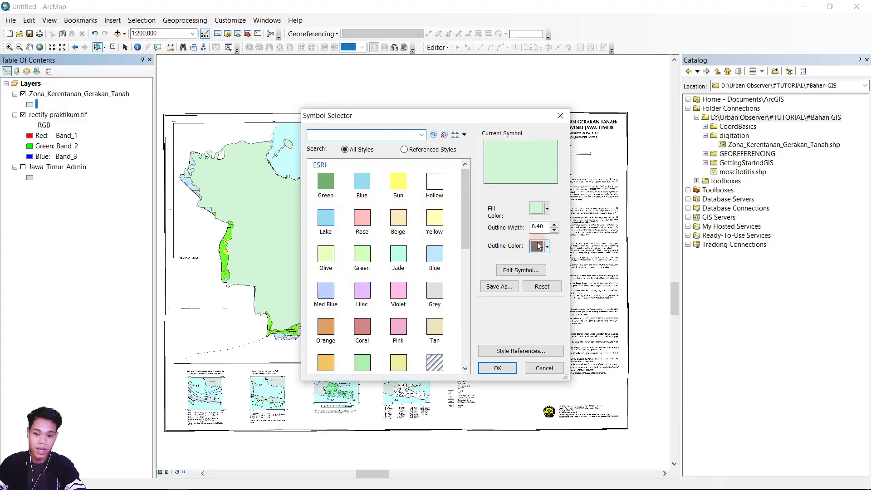
left_click(542, 292)
left_click(555, 224)
left_click(554, 225)
left_click(548, 212)
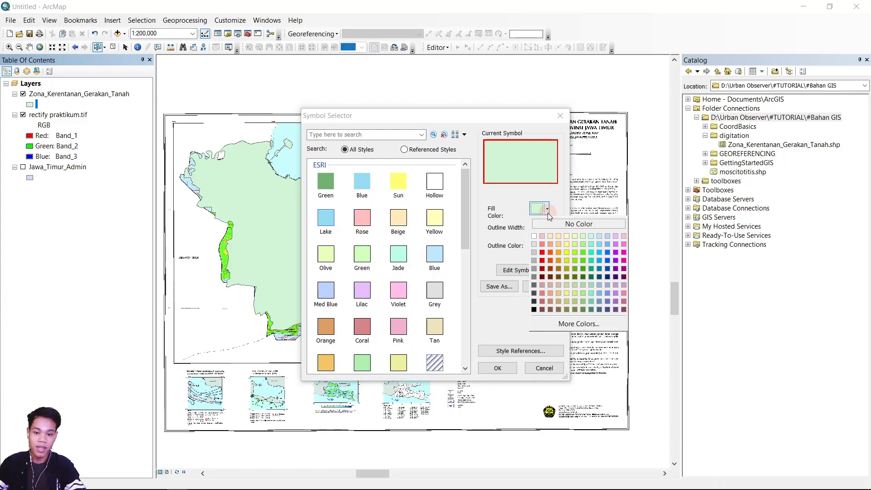
left_click(550, 221)
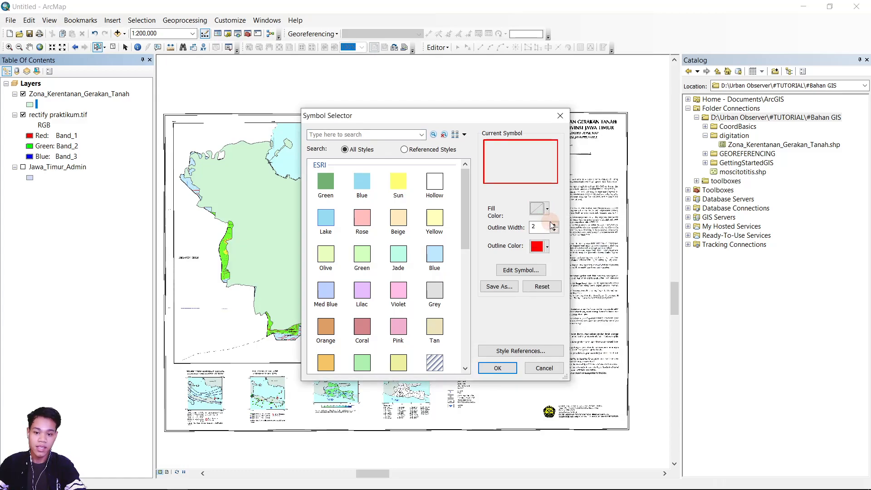
left_click(499, 368)
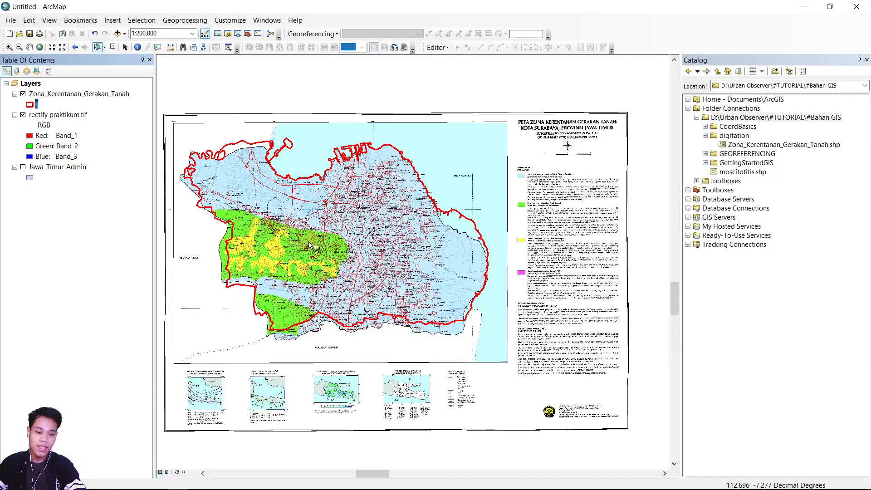
Start an edit session on the Zona_Kerentanan_Gerakan_Tanah layer.
left_click(436, 47)
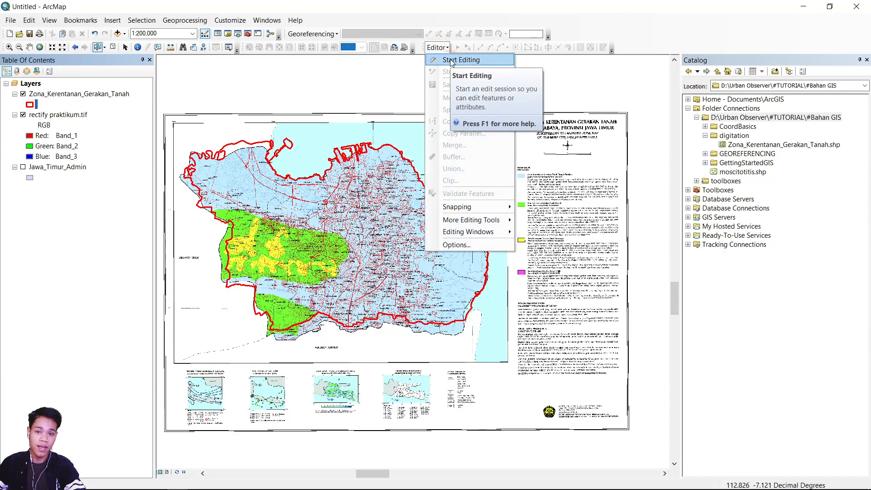
left_click(450, 60)
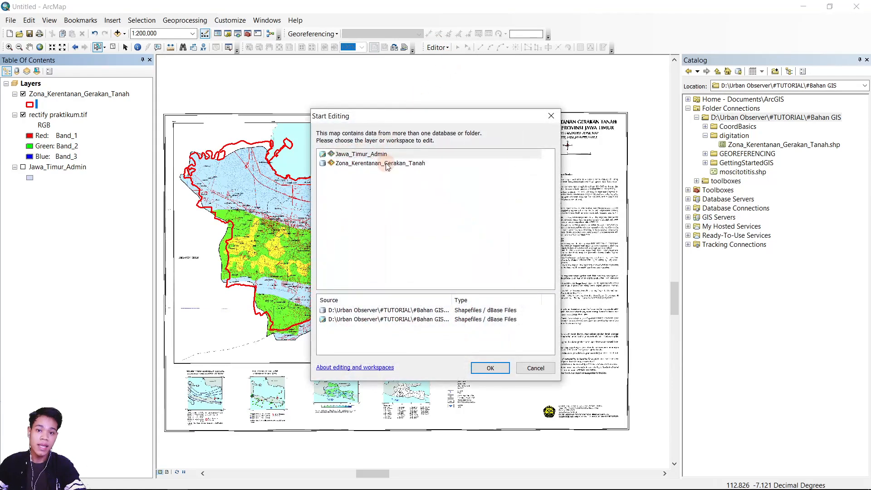
left_click(375, 166)
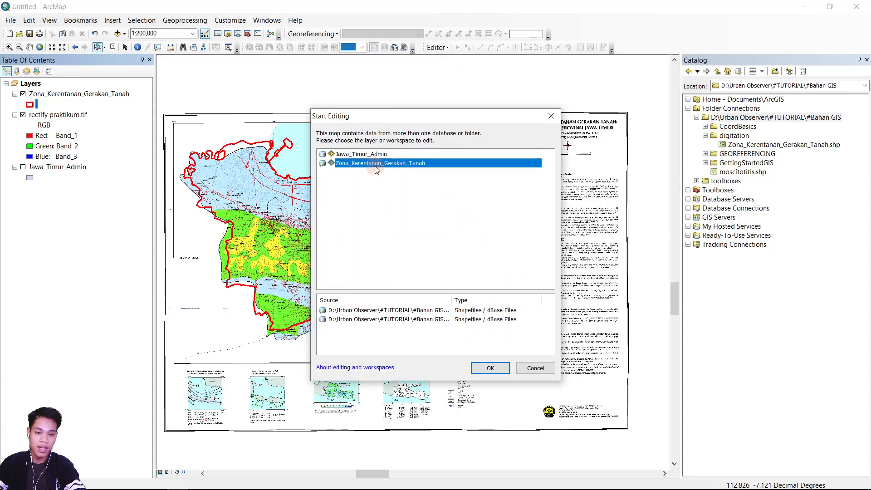
left_click(484, 373)
left_click(483, 368)
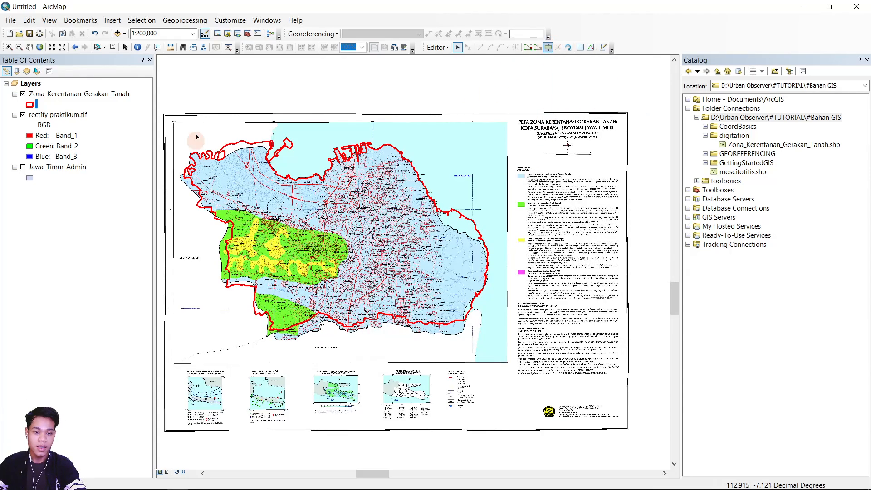
Select the city boundary polygon and start a Cut Polygons line along the green zone's northern edge, from the western boundary toward Jerawat.
left_click(98, 47)
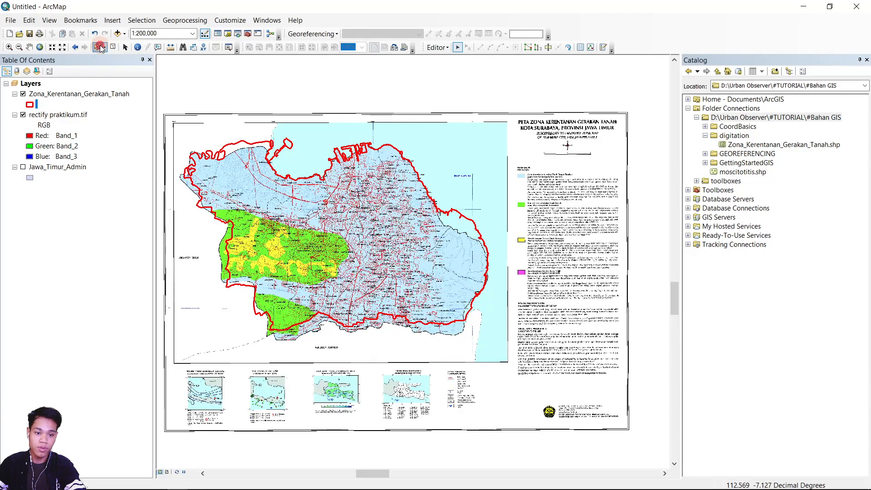
left_click(366, 194)
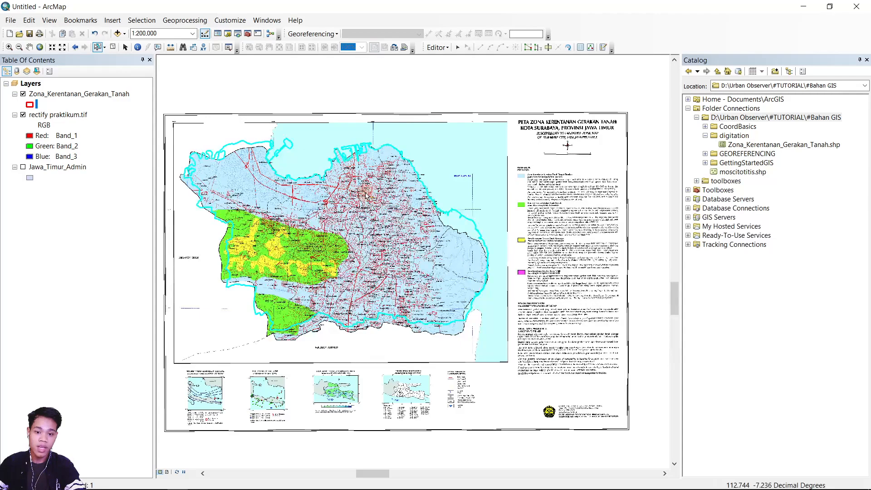
left_click(550, 50)
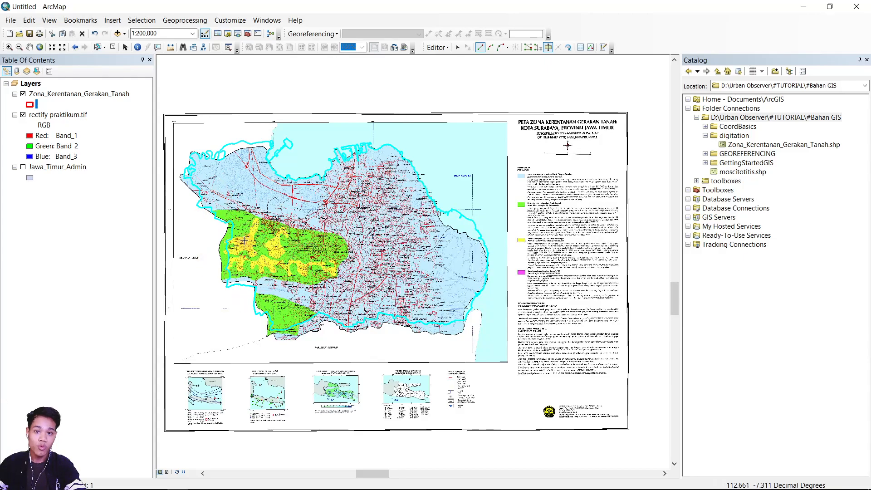
scroll(192, 209, "up", 5)
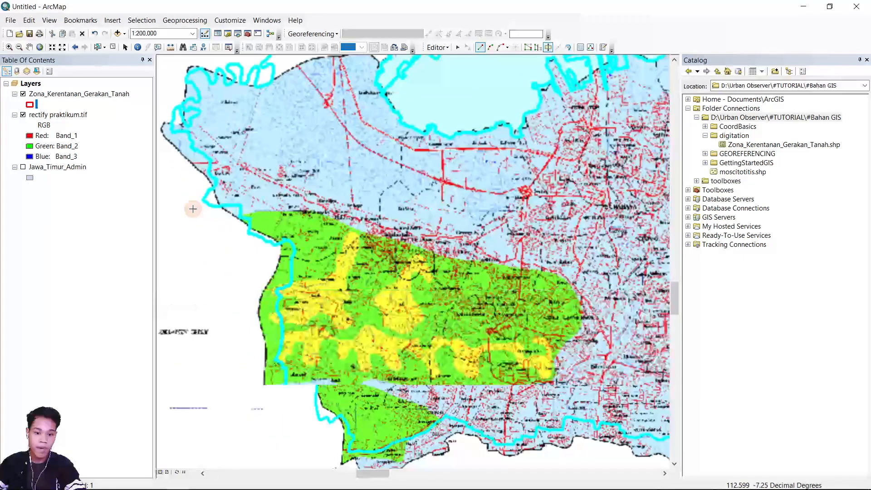
scroll(219, 211, "up", 3)
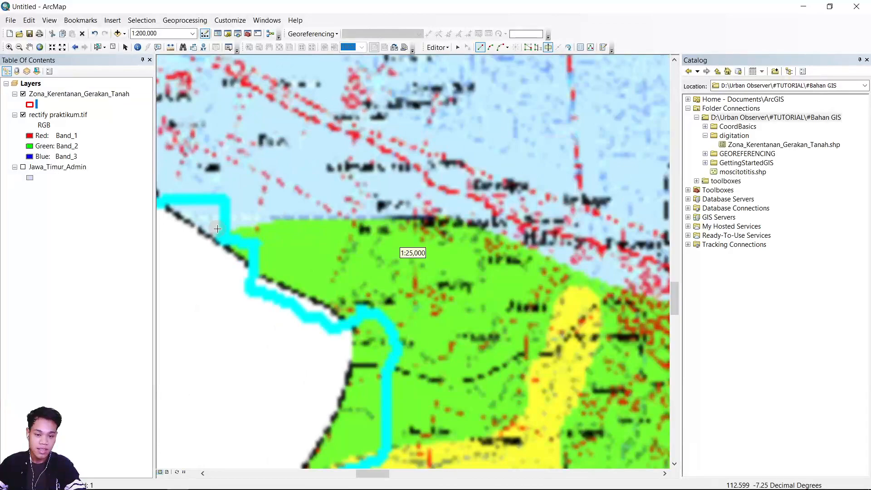
scroll(209, 235, "up", 3)
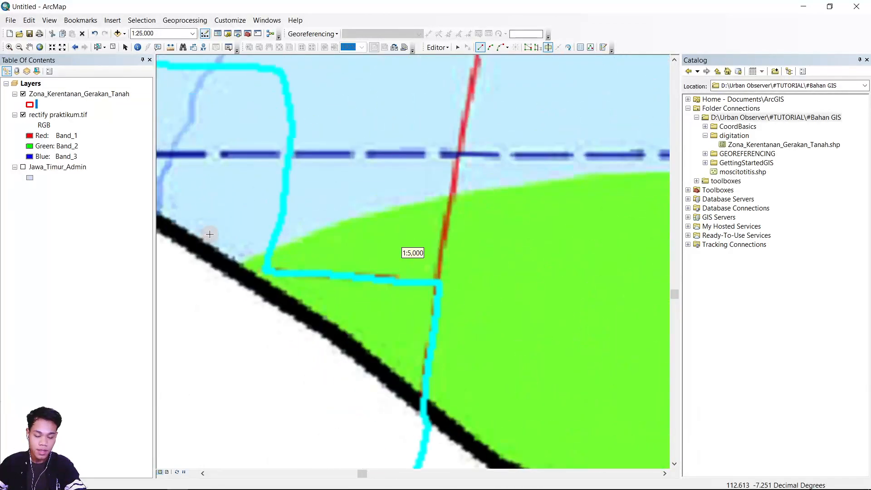
left_click(268, 253)
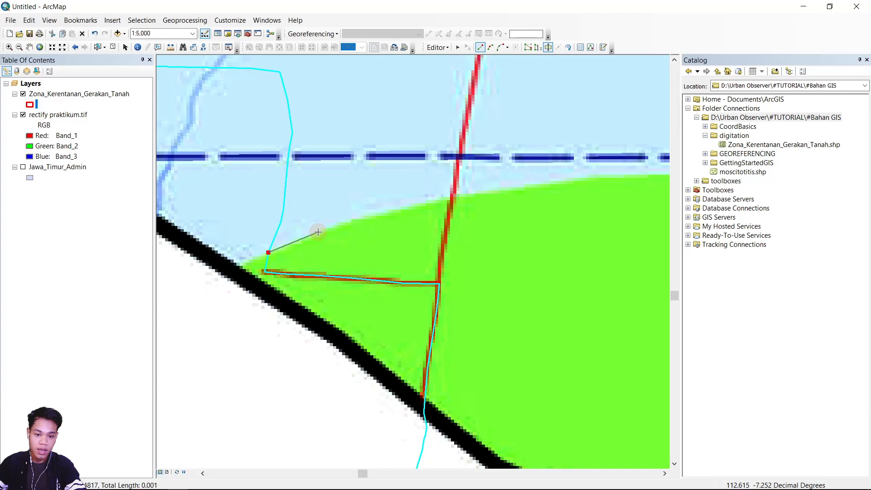
left_click(319, 231)
left_click(376, 216)
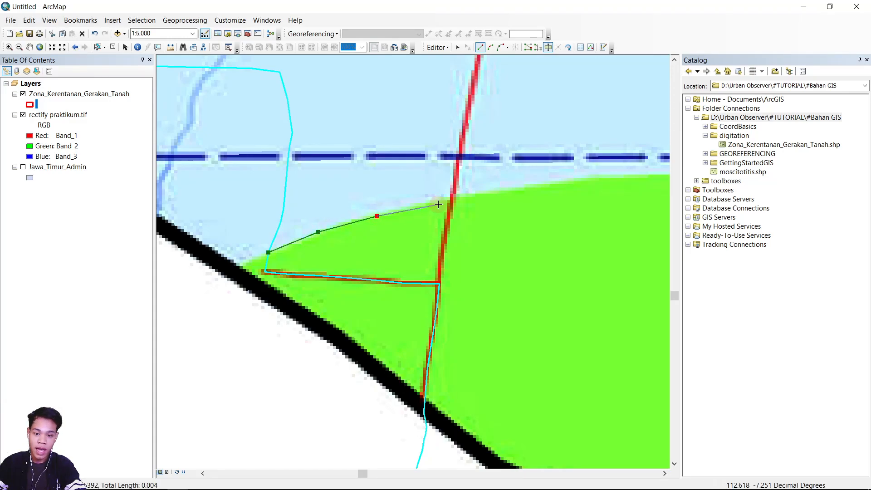
left_click(446, 196)
left_click(519, 187)
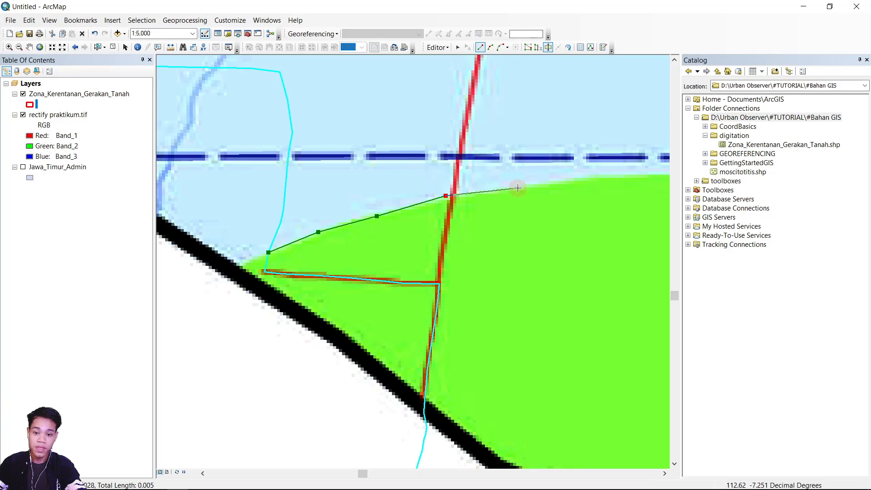
left_click(596, 179)
left_click_drag(617, 174, 370, 175)
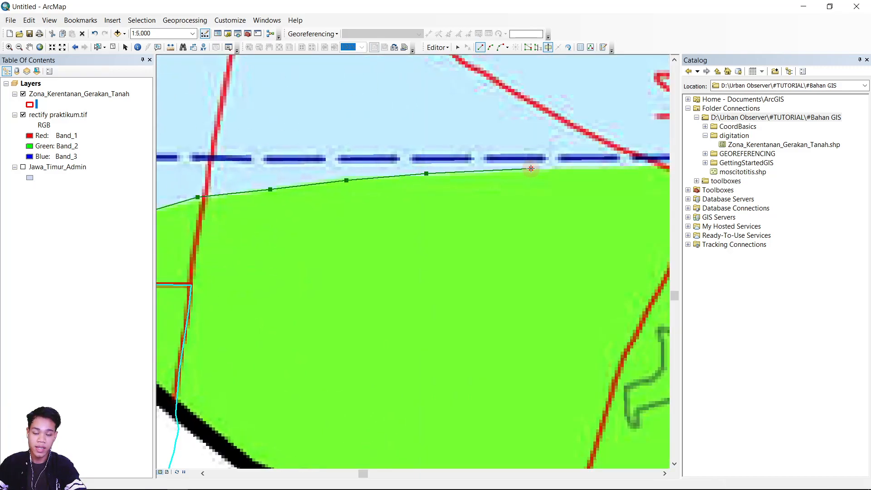
left_click_drag(529, 171, 398, 178)
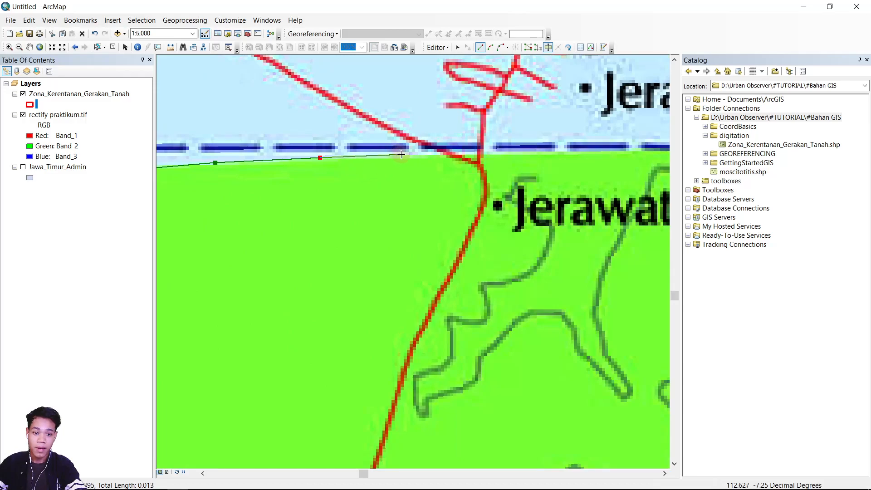
left_click(401, 155)
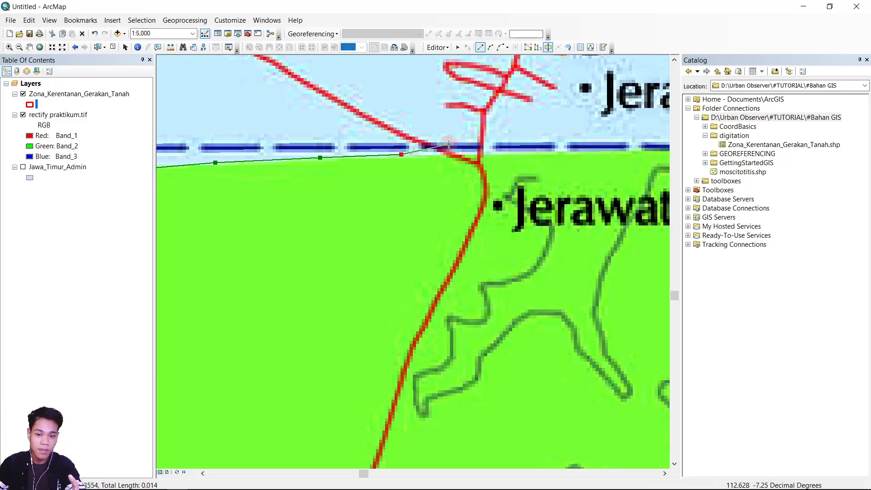
Extend the cut line along the green zone's northern edge from Jerawat past the housing area to Bandarejo.
scroll(448, 145, "up", 2)
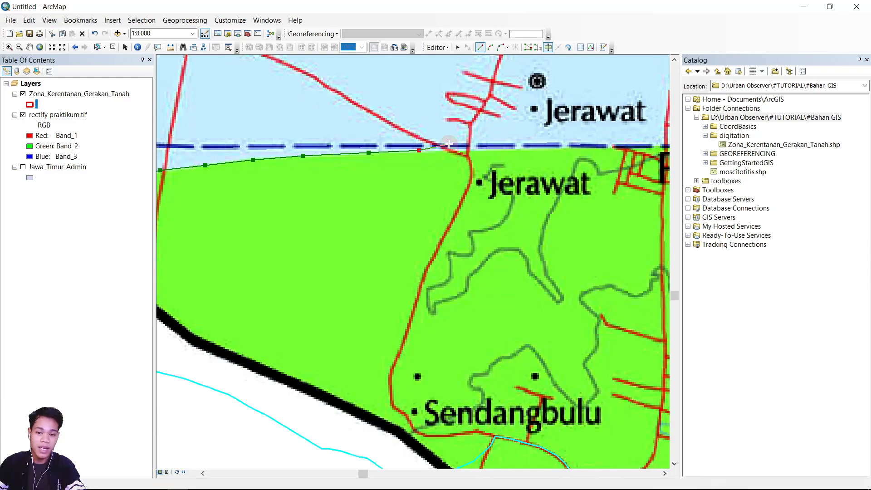
scroll(428, 146, "down", 2)
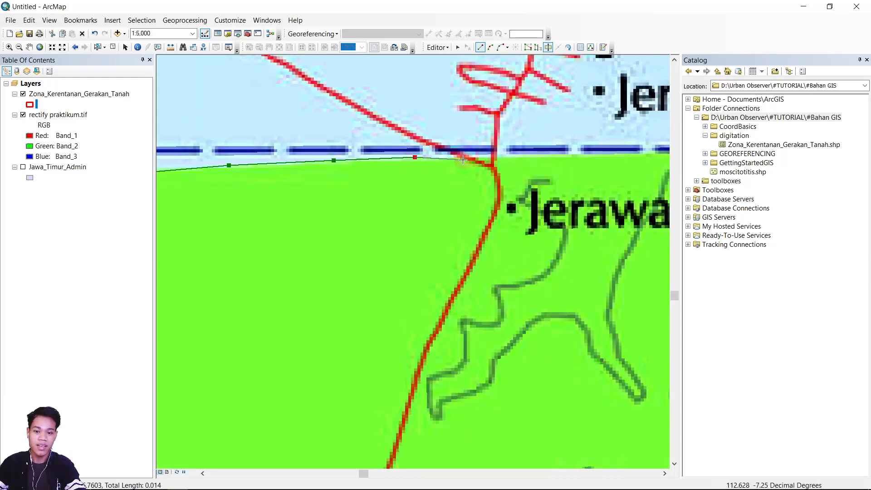
left_click_drag(462, 159, 391, 163)
left_click(426, 158)
left_click(509, 157)
left_click_drag(582, 166, 349, 194)
left_click(400, 186)
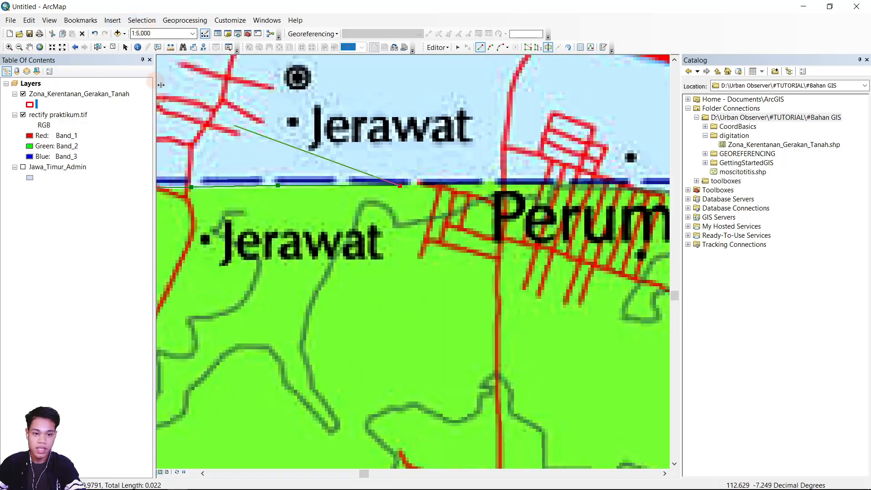
left_click(494, 181)
left_click_drag(599, 185, 399, 177)
left_click(433, 178)
left_click(511, 190)
left_click_drag(587, 213, 358, 154)
left_click(356, 154)
left_click(436, 179)
left_click(512, 215)
left_click_drag(582, 245, 387, 154)
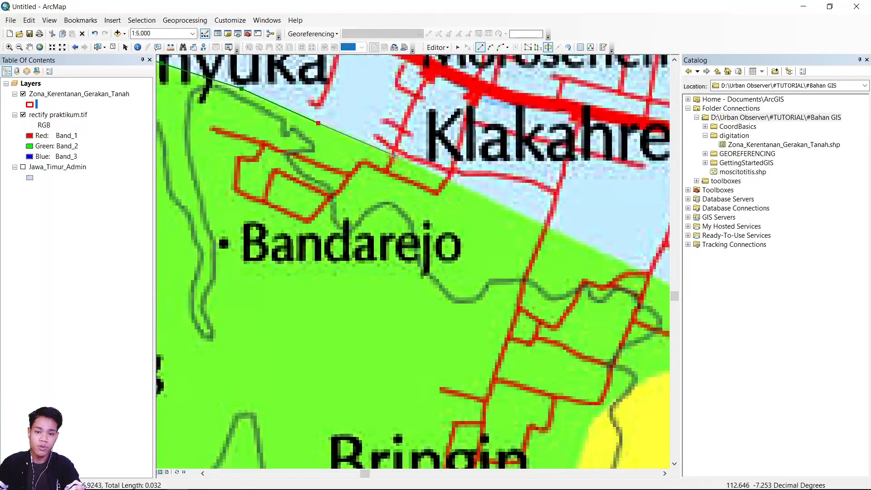
Continue the cut line with a curve segment along the green zone's edge east of Bandarejo.
left_click(508, 49)
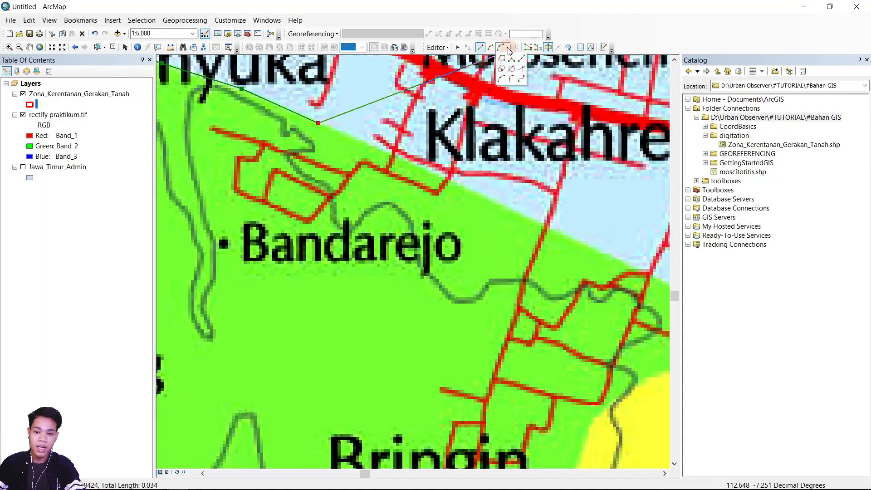
left_click(502, 79)
left_click(473, 192)
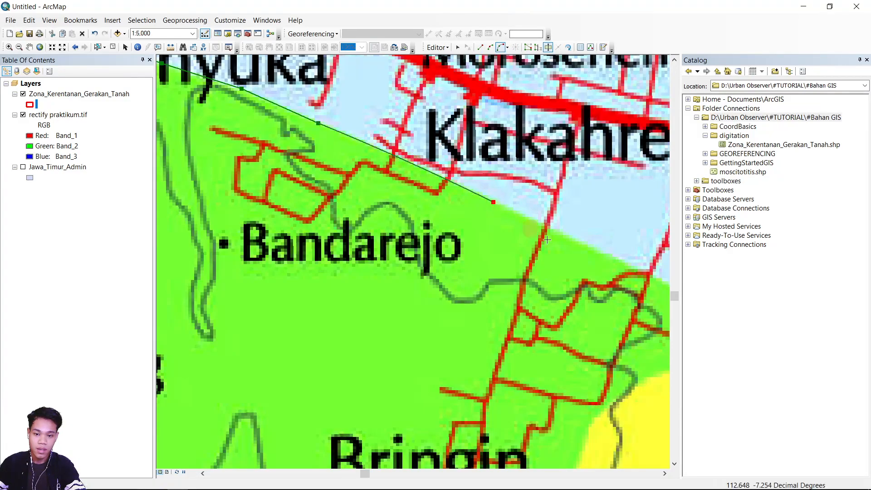
left_click_drag(553, 267, 363, 162)
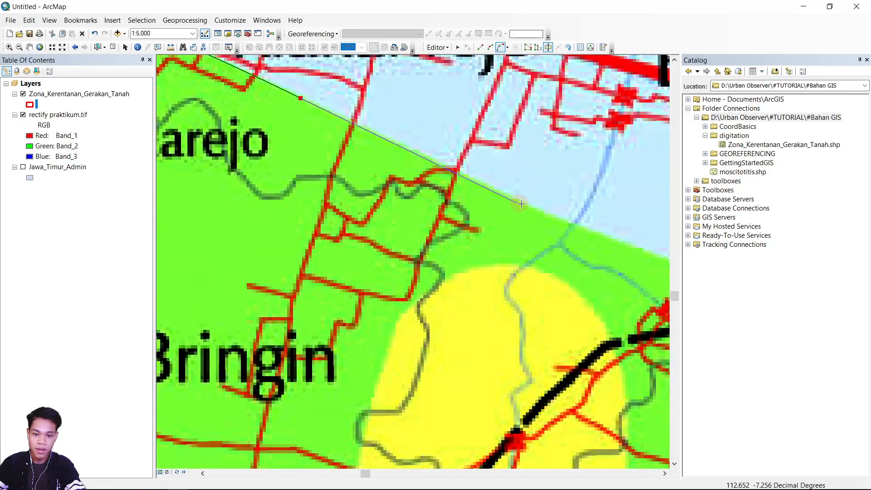
left_click(571, 232)
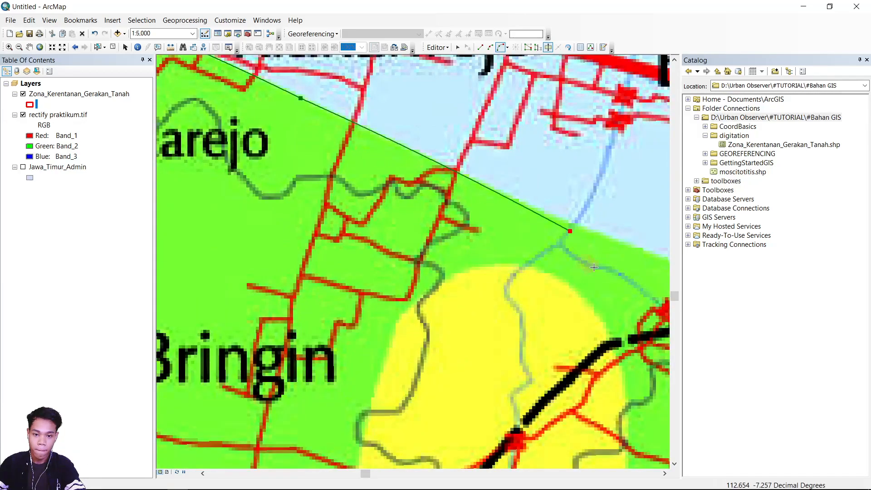
key("ctrl+z")
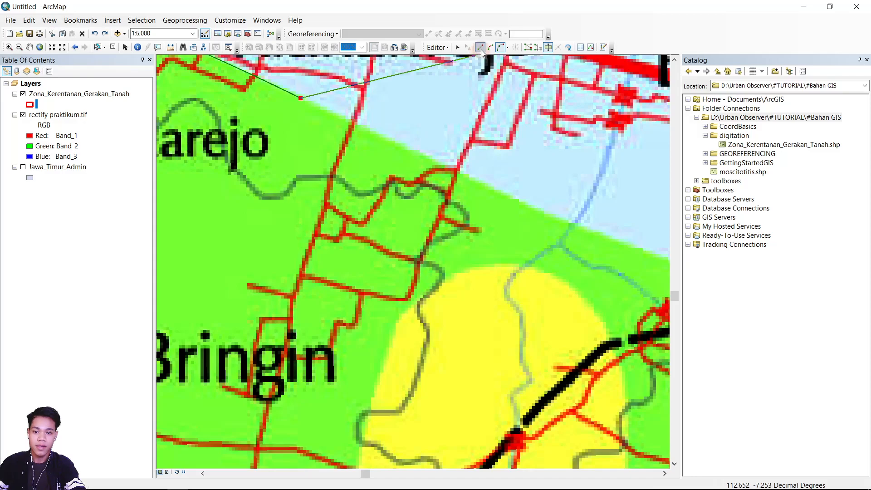
Extend the cut line with straight segments along the green zone's northern edge from Bringin to north of Wismatengger.
left_click(445, 159)
left_click(570, 222)
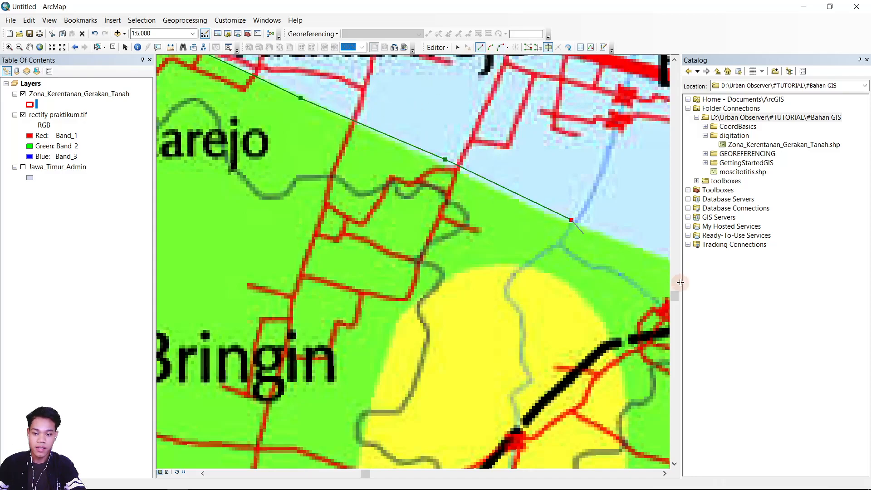
left_click_drag(644, 265, 416, 139)
left_click(439, 130)
left_click_drag(569, 201, 393, 167)
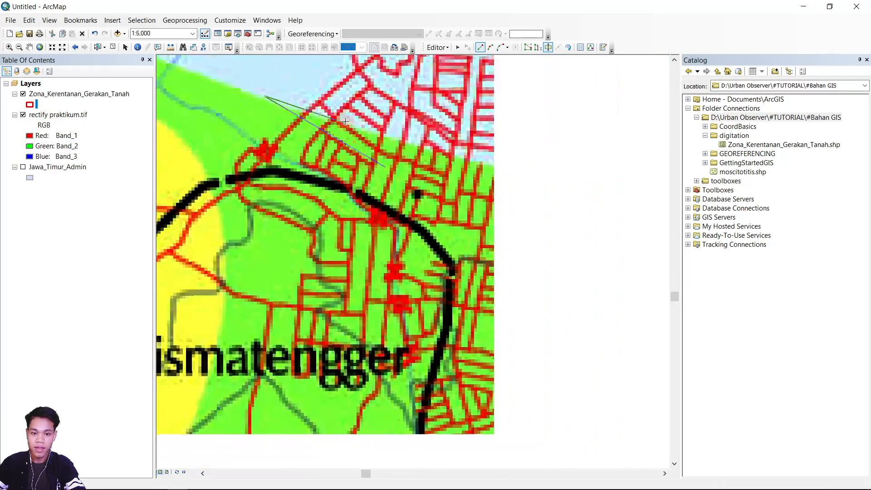
left_click(379, 138)
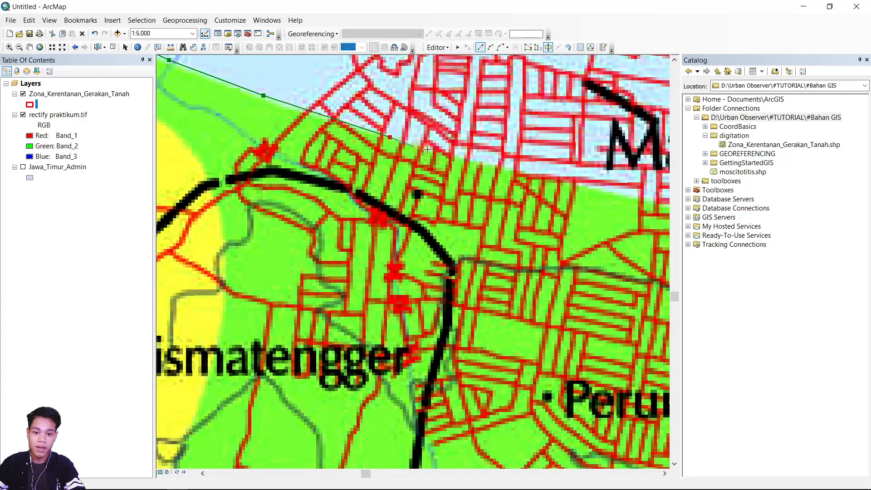
Continue tracing the cut line along the green zone's northeastern edge toward its eastern end.
left_click_drag(563, 176, 414, 148)
left_click(490, 169)
mouse_move(572, 181)
left_mouse_down()
mouse_move(354, 150)
mouse_move(363, 154)
mouse_move(363, 137)
mouse_move(326, 146)
left_mouse_up()
left_click(481, 181)
left_click(248, 96)
left_click(394, 104)
left_click(419, 125)
left_click_drag(612, 313, 223, 281)
Trace the cut line around the green zone's eastern end and down past Gunungsari to the road north of Karah.
left_click(449, 163)
left_click(513, 200)
left_click_drag(589, 363, 409, 175)
left_click(499, 207)
left_click(513, 235)
left_click_drag(567, 408, 522, 181)
left_click_drag(567, 386, 583, 191)
left_click(581, 186)
left_click(565, 232)
left_click_drag(453, 408, 547, 260)
left_click(489, 244)
left_click(495, 288)
left_click_drag(492, 408, 534, 217)
left_click(495, 272)
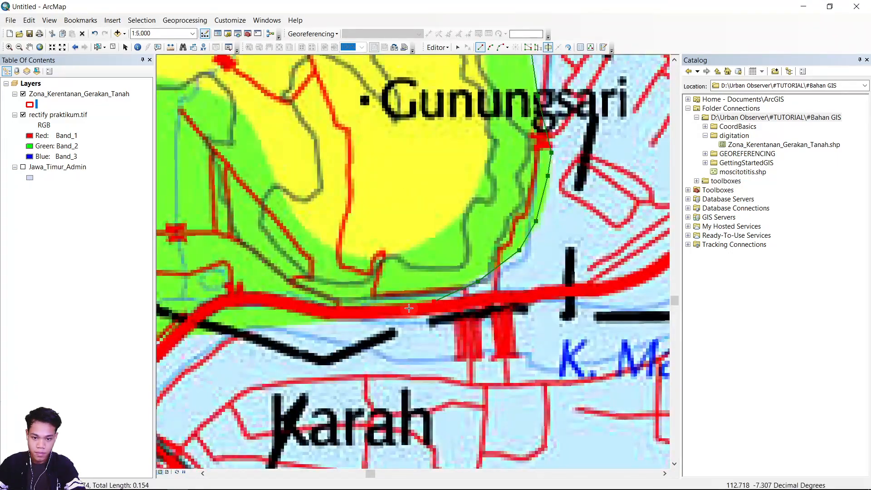
Trace the cut line westward along the green zone's southern edge from Karah to Jeruk.
left_click(327, 323)
left_click(240, 331)
left_click_drag(186, 341, 524, 293)
left_click_drag(318, 408, 520, 243)
left_click(374, 300)
left_click_drag(260, 347, 551, 364)
mouse_move(195, 295)
left_mouse_down()
mouse_move(529, 364)
mouse_move(519, 313)
left_mouse_up()
left_click(345, 324)
left_click(335, 268)
left_click_drag(195, 243, 508, 337)
left_click_drag(204, 282, 487, 337)
left_click_drag(160, 353, 422, 257)
left_click_drag(195, 281, 499, 345)
left_click(478, 362)
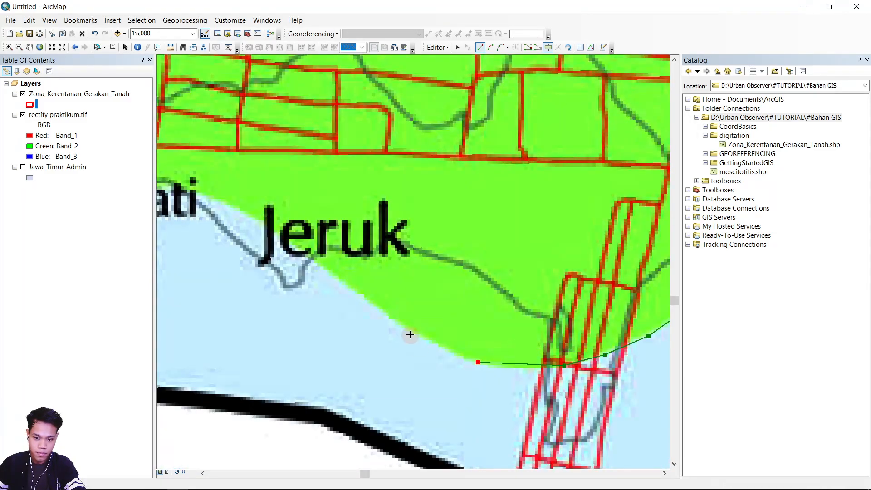
Trace the remaining southern edge from Jeruk past Lakarsantri and finish the cut outside the western city boundary.
left_click_drag(195, 263, 486, 265)
left_click(294, 317)
left_click_drag(192, 338, 541, 348)
left_click(367, 342)
left_click_drag(204, 372, 489, 344)
scroll(394, 350, "down", 1)
scroll(253, 274, "down", 2)
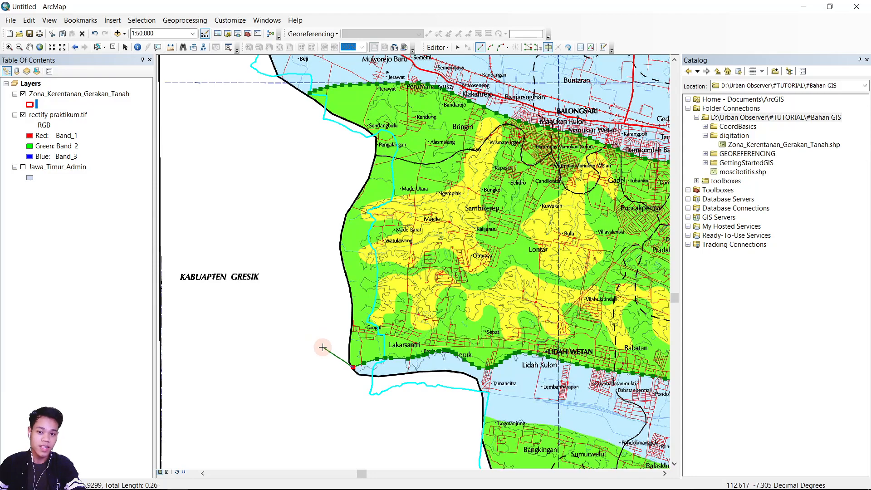
double_click(323, 348)
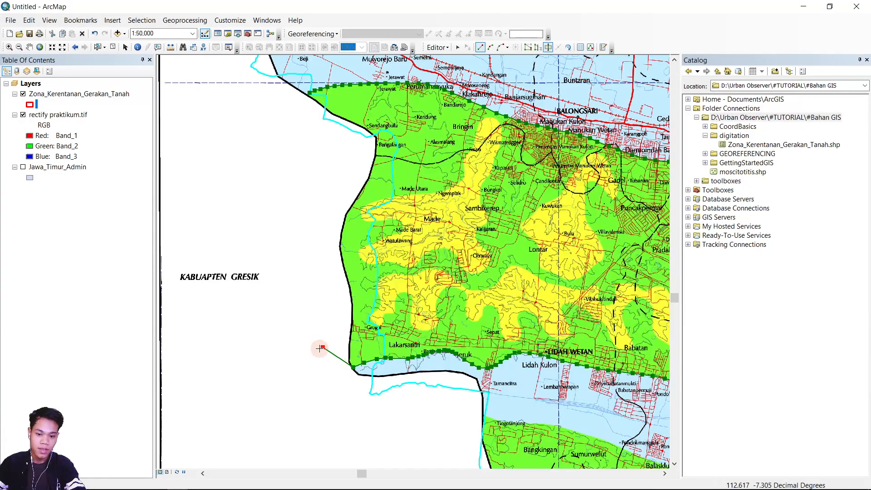
Cut the green zone polygon along the edge of the western yellow zone around Made and Sambikerep.
scroll(299, 274, "down", 1)
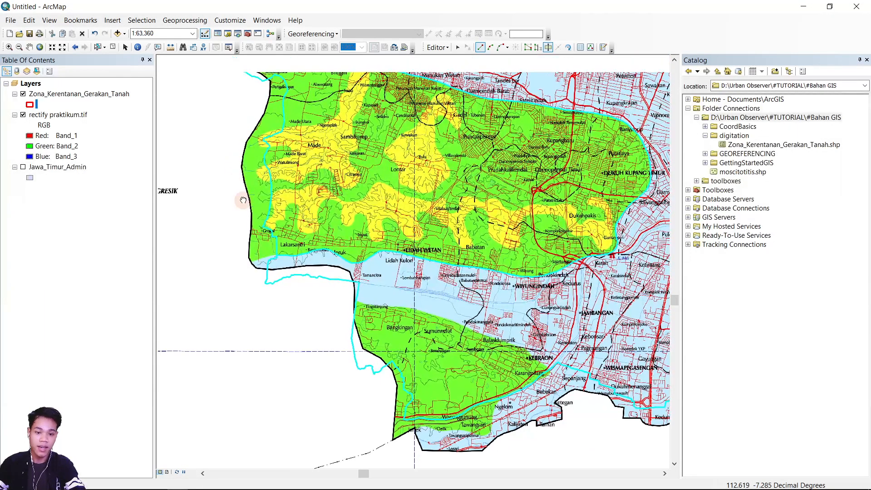
scroll(269, 104, "up", 3)
scroll(342, 239, "up", 2)
left_click(352, 241)
left_click(207, 310)
left_click(296, 307)
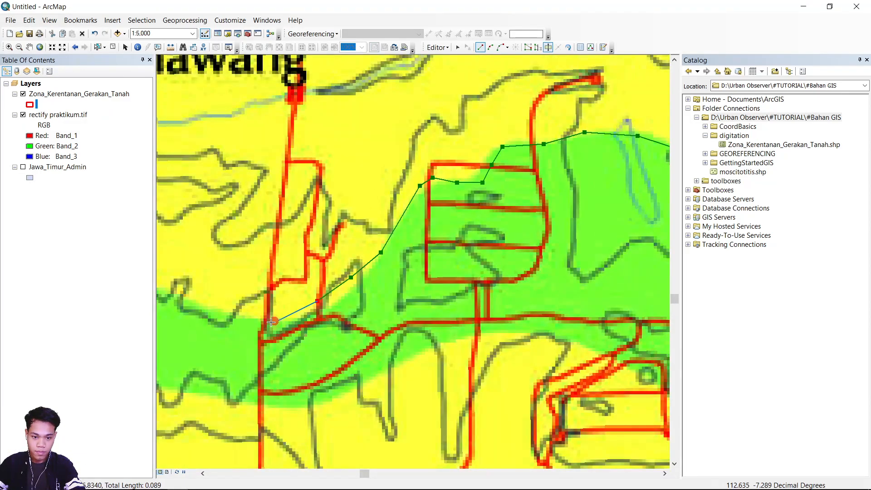
scroll(431, 334, "down", 5)
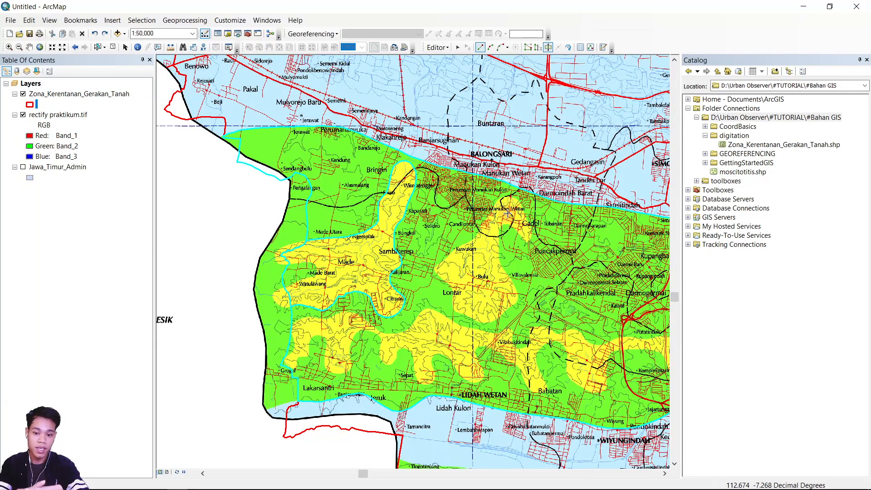
Undo the misplaced vertex and trace the cut line along the eastern edge of the yellow zone around Bulu, past Villavalensia.
scroll(508, 211, "up", 8)
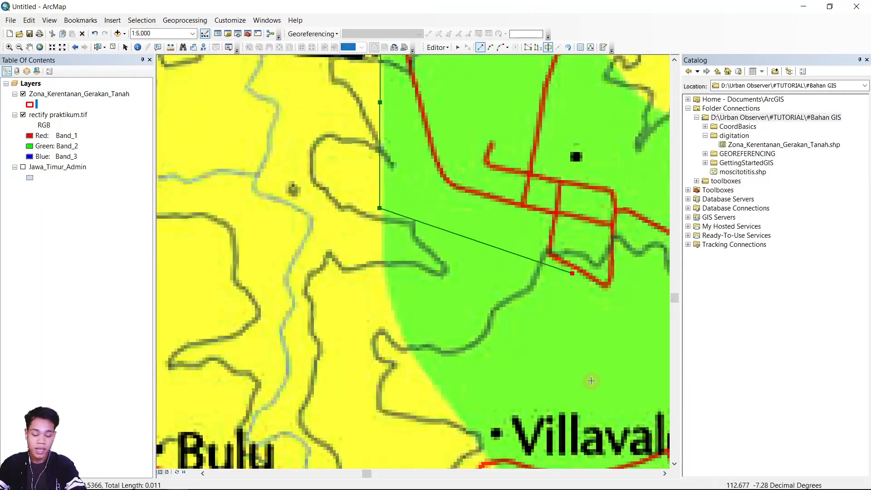
key("ctrl+z")
left_click(383, 260)
left_click(393, 313)
left_click(422, 372)
left_click_drag(439, 418, 429, 76)
left_click(527, 198)
left_click(543, 235)
left_click(558, 276)
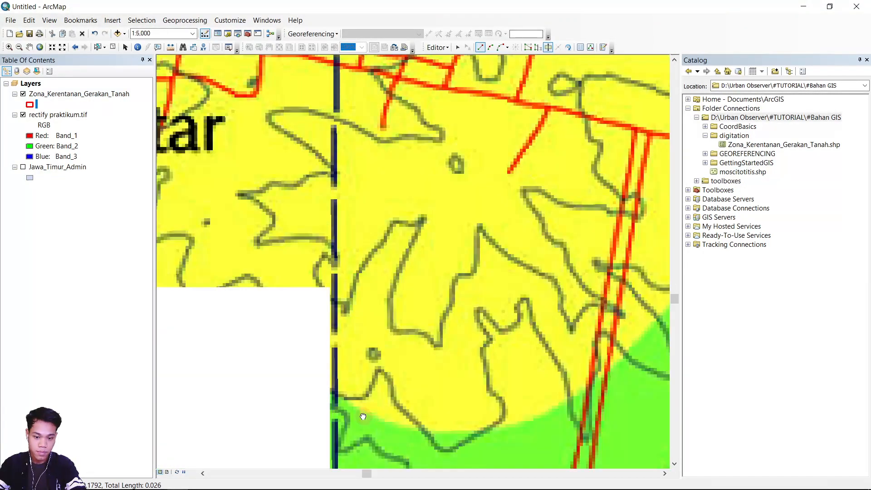
Trace the cut line along the Bulu yellow zone's western edge, past Lontar and up to Perumnas Manukan Wetan.
left_click_drag(300, 386, 531, 454)
left_click(408, 395)
left_click(379, 363)
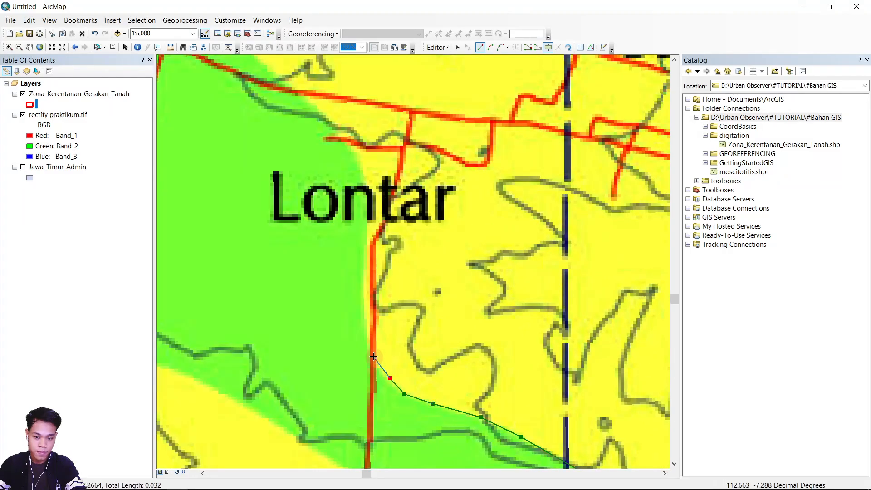
left_click_drag(354, 159, 443, 330)
left_click(352, 232)
left_click_drag(277, 100, 268, 319)
left_click(356, 313)
left_click(413, 283)
left_click(439, 267)
left_click_drag(499, 159, 324, 397)
left_click(430, 257)
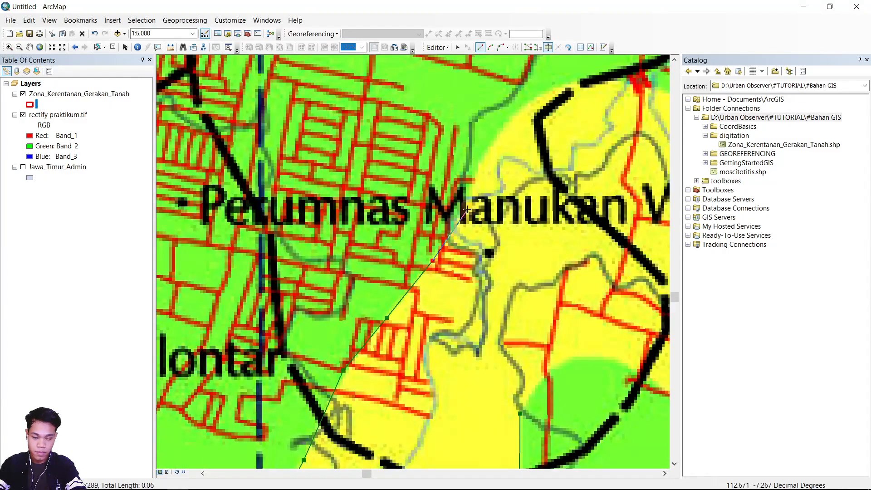
Continue the cut line around the yellow zone's northern tip, down past Gadel, and back up its inner edge.
left_click_drag(459, 190, 345, 307)
left_click(529, 189)
left_click_drag(545, 341, 455, 218)
left_click(584, 281)
left_click(561, 450)
left_click(477, 349)
left_click(408, 285)
left_click(335, 272)
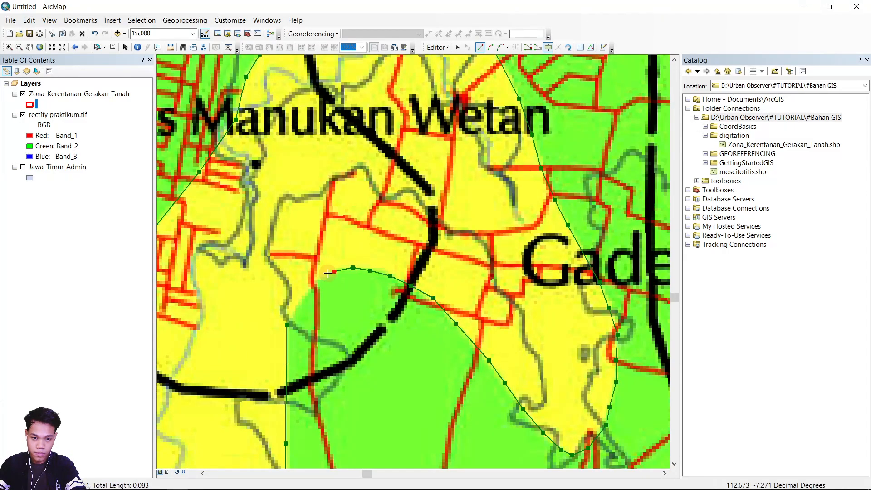
Trace the curved inner edge south of Manukan Wetan back past the starting point and finish the cut of the Bulu yellow zone.
left_click(320, 278)
left_click(308, 287)
left_click(297, 298)
left_click(291, 313)
scroll(287, 328, "up", 3)
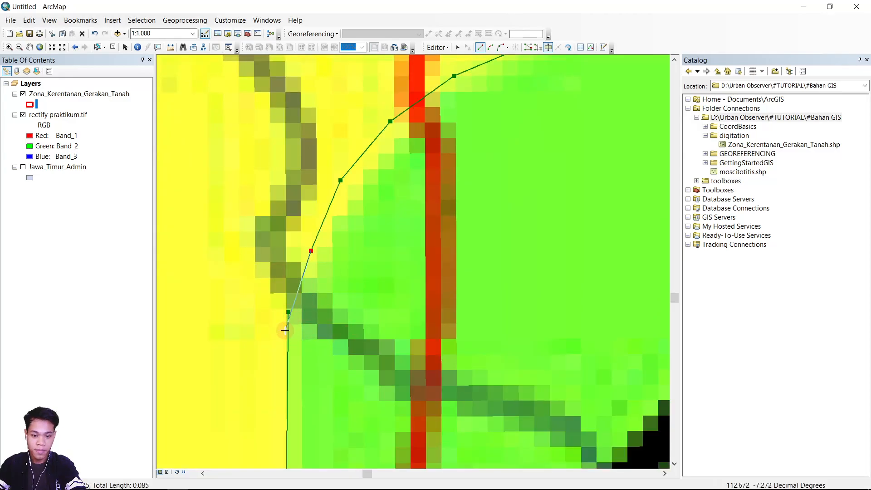
scroll(285, 330, "down", 3)
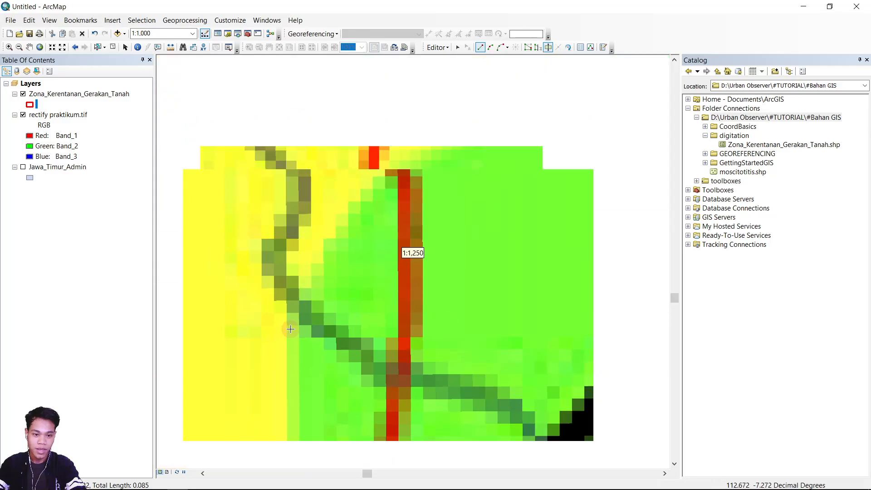
scroll(293, 313, "down", 3)
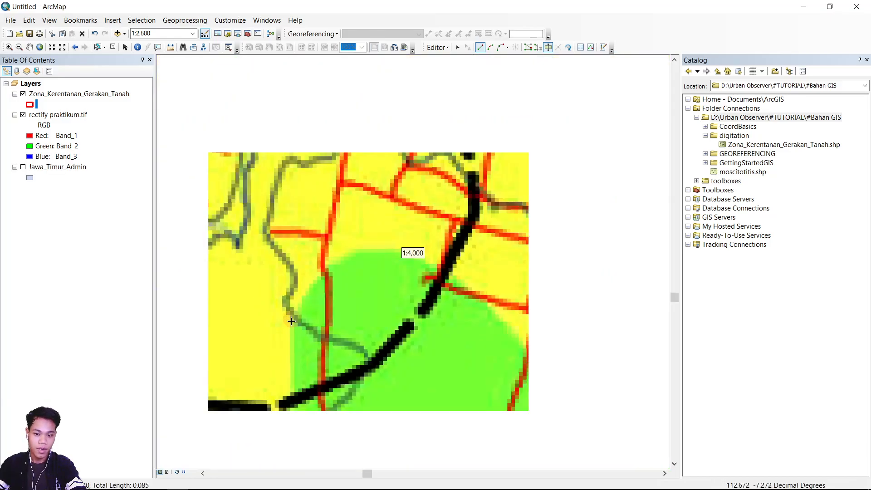
scroll(278, 340, "up", 1)
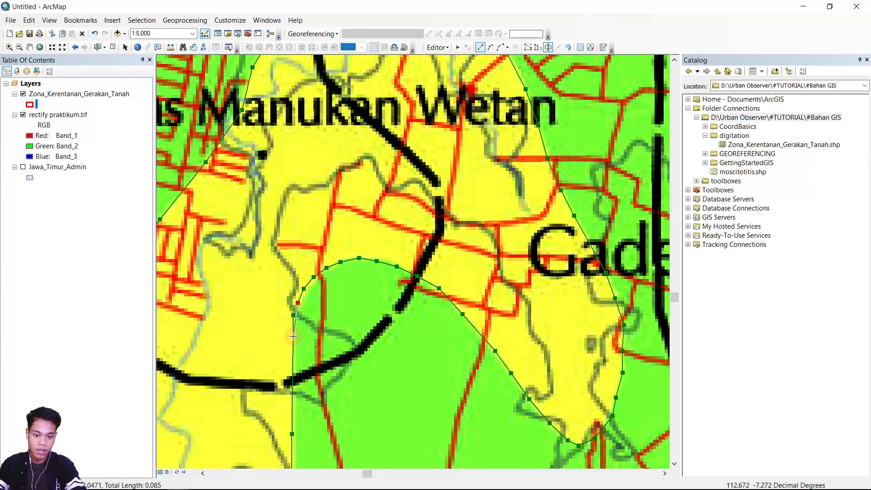
double_click(290, 336)
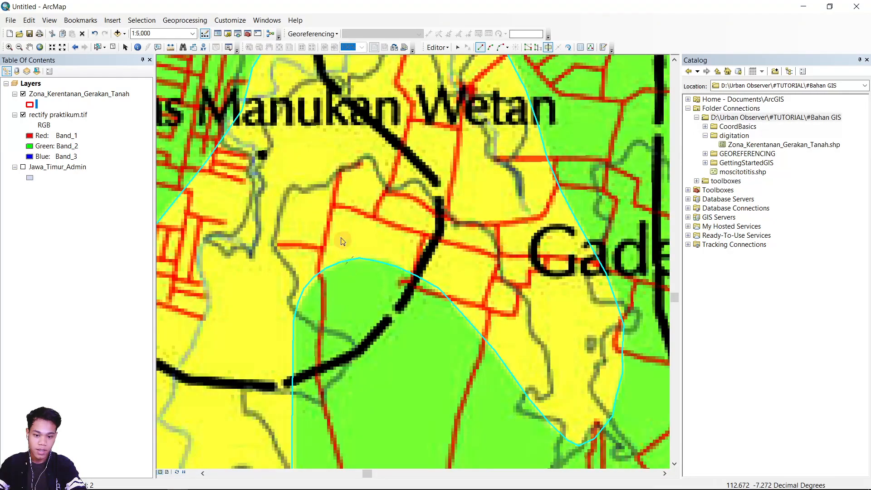
Cut the long southern yellow zone out of the green polygon, from Grogol through Babatan to Dukuhpakis and back along its northern edge.
scroll(479, 194, "down", 6)
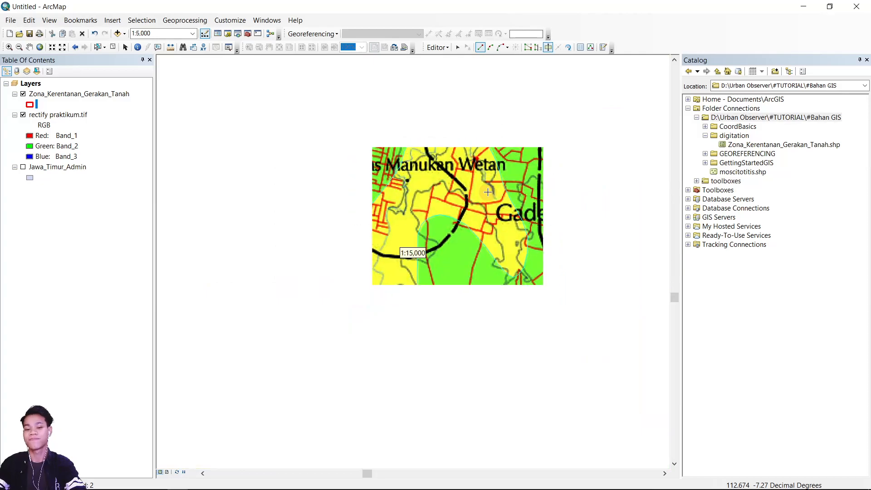
scroll(542, 111, "down", 4)
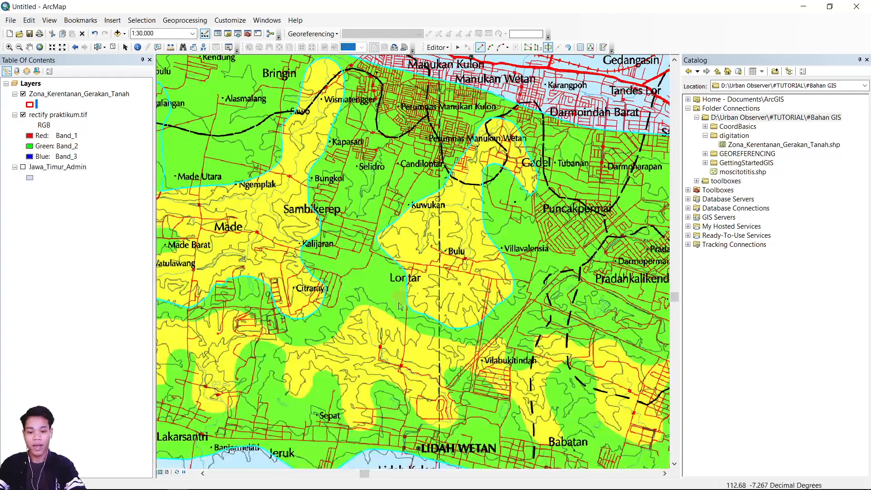
left_click_drag(400, 306, 484, 159)
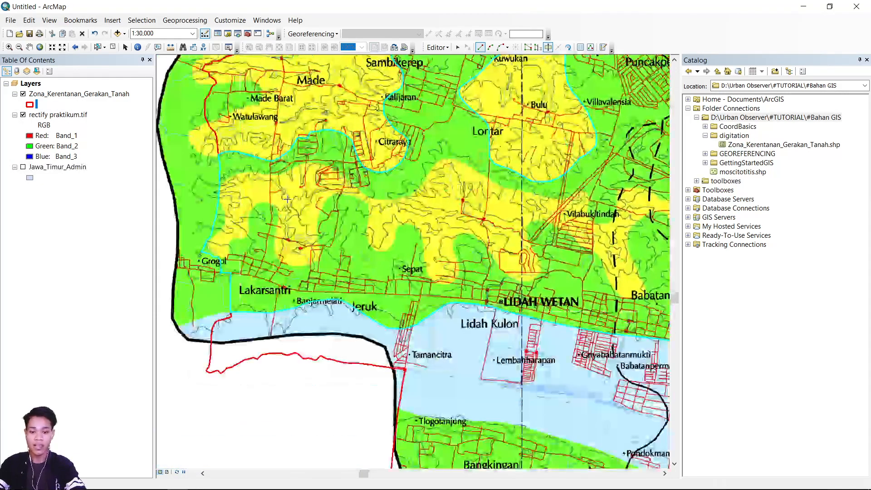
scroll(166, 197, "up", 6)
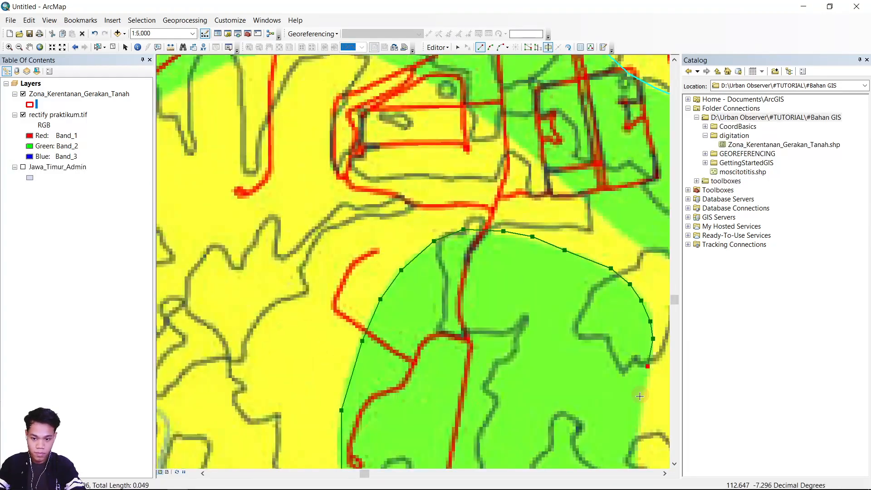
left_click(572, 359)
left_click(501, 175)
left_click(457, 342)
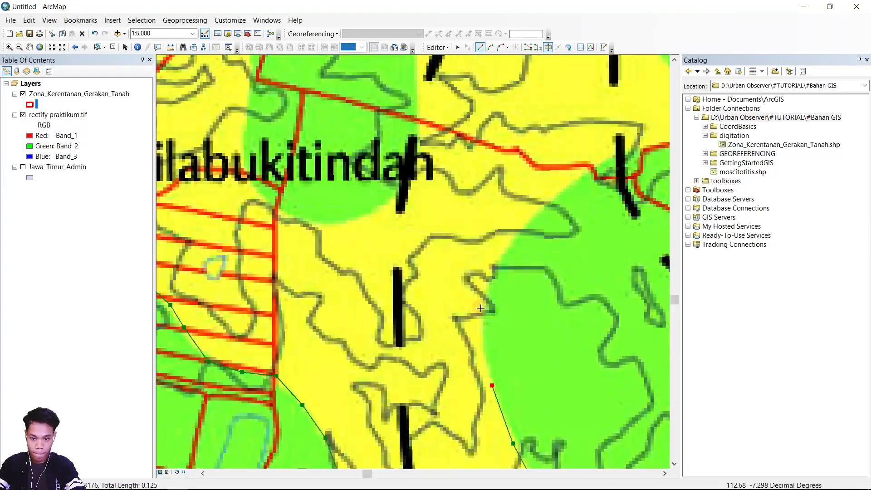
left_click(569, 395)
left_click(356, 420)
left_click(443, 286)
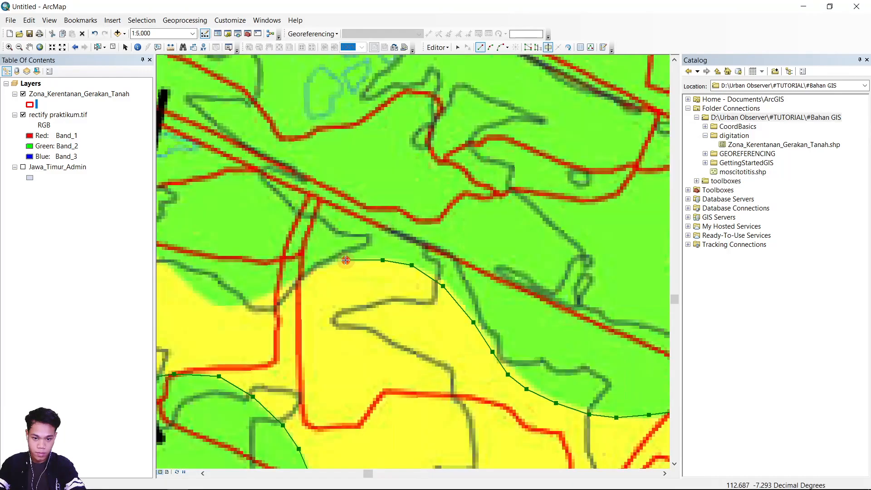
left_click(537, 106)
Try to cut the southern green zone along its northern edge from Tlogotanjung past Kebraon and Karangpilang.
left_click(424, 273)
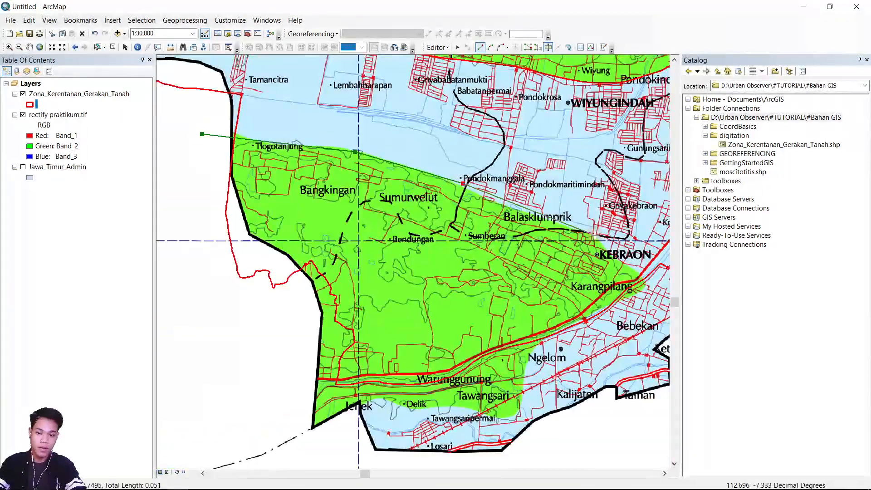
double_click(655, 343)
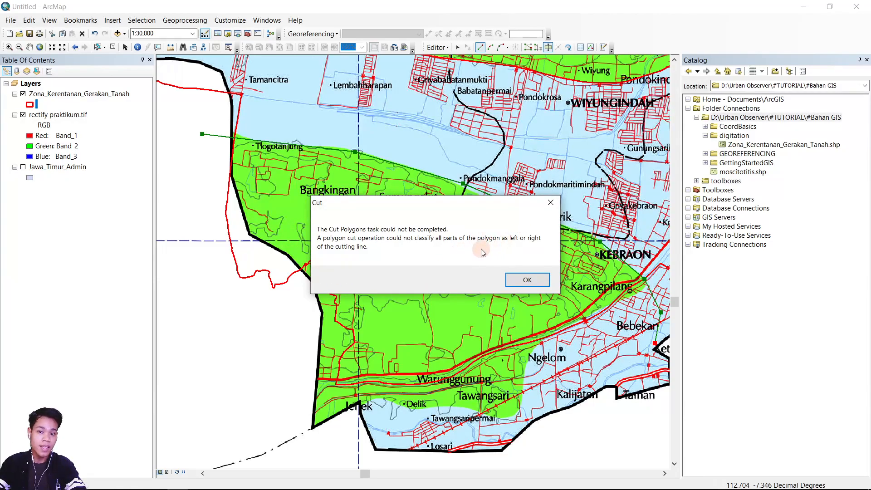
left_click(527, 279)
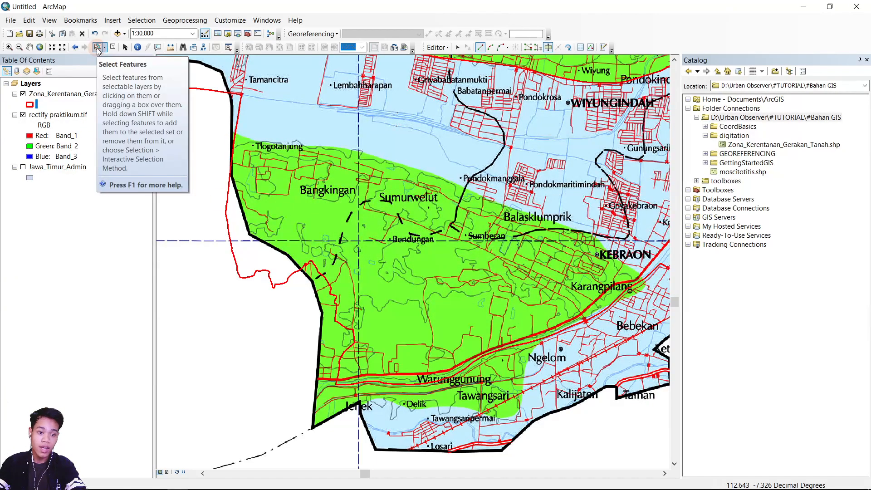
Select the surrounding city polygon and start a cut line along the southern green zone's northern edge at Tlogotanjung.
left_click(271, 188)
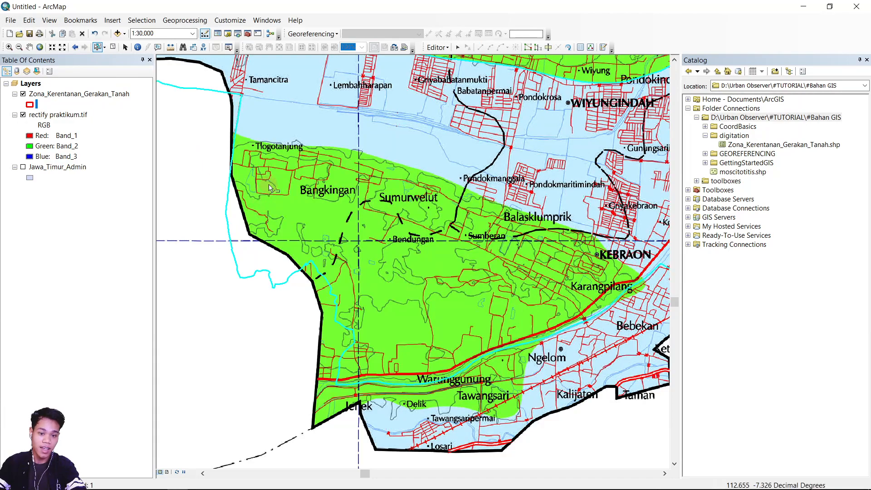
left_click(549, 49)
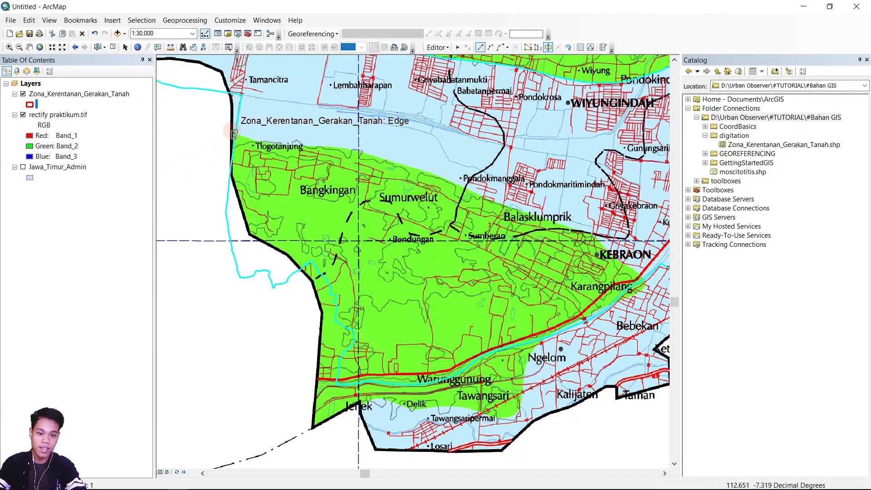
scroll(247, 132, "up", 2)
scroll(248, 132, "up", 1)
left_click(249, 149)
left_click(486, 189)
left_click(577, 194)
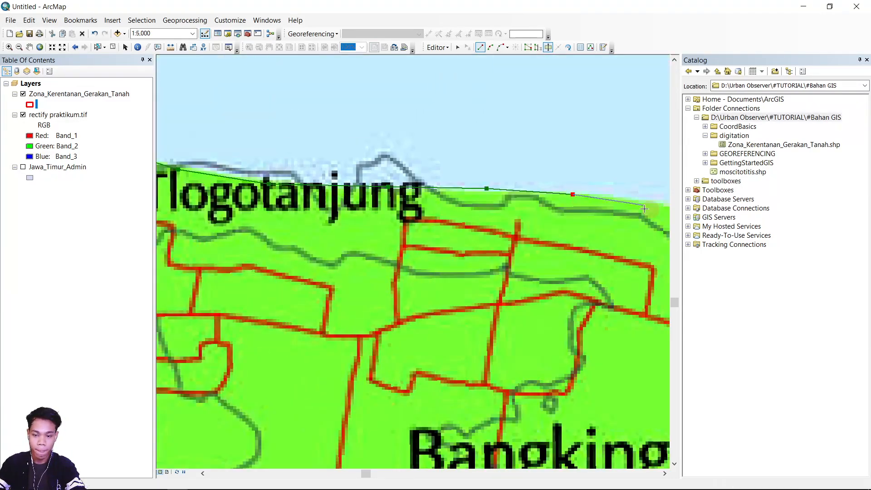
Continue the cut line southeast past Bangkingan and Balasklumprik to the boundary near Karangpilang and finish the cut.
left_click(387, 168)
left_click(310, 91)
left_click(418, 214)
left_click(451, 237)
scroll(507, 274, "down", 3)
scroll(507, 274, "down", 3)
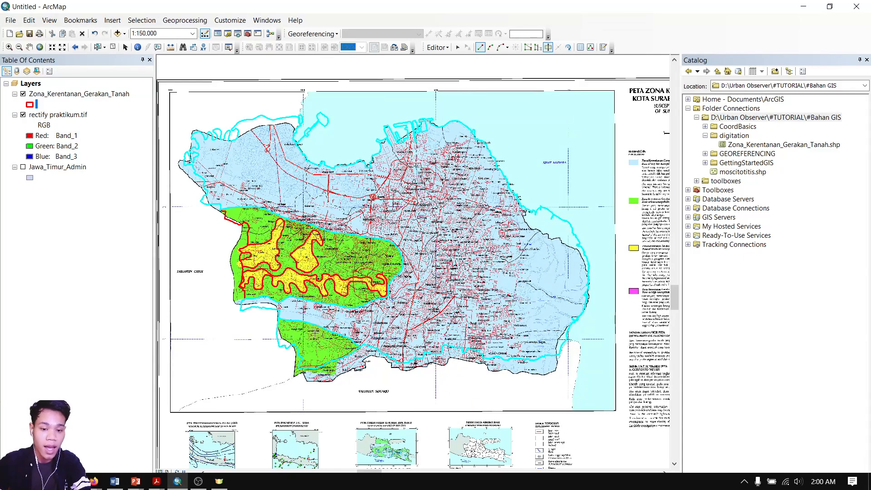
Select the long southern yellow zone polygon and start editing its vertices.
scroll(291, 313, "up", 3)
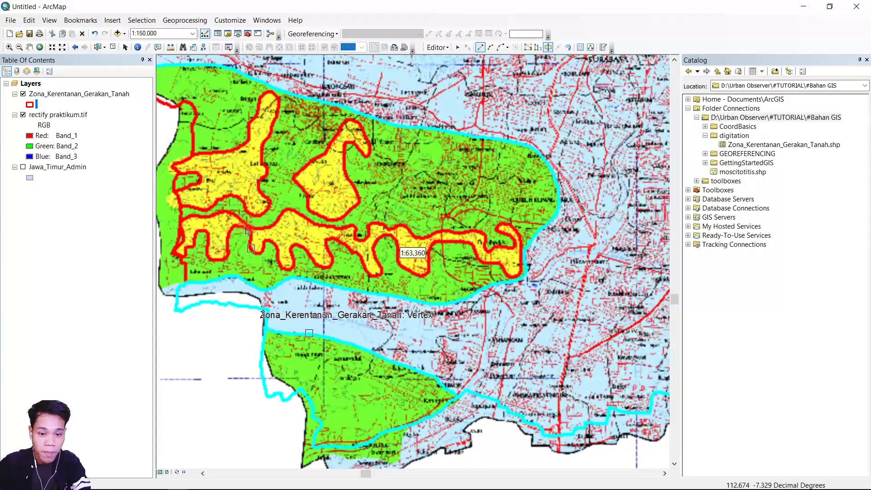
scroll(270, 179, "up", 2)
scroll(270, 179, "up", 1)
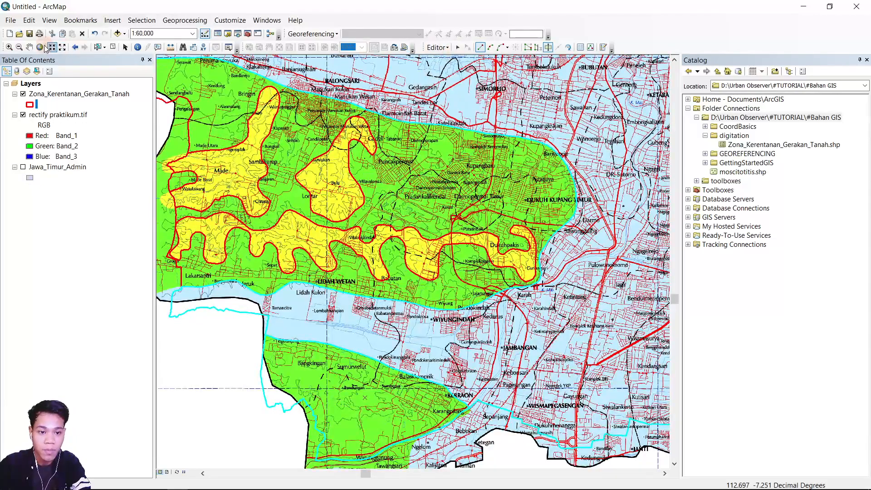
left_click(98, 47)
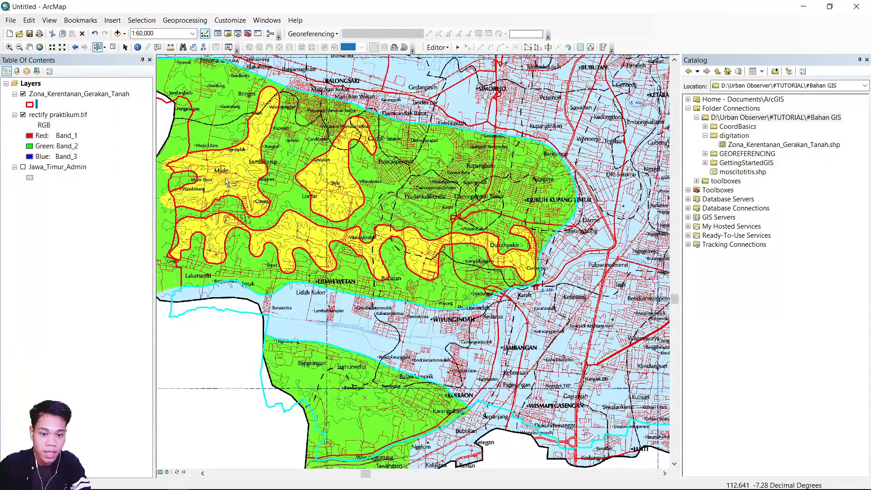
scroll(458, 266, "up", 1)
scroll(458, 265, "up", 3)
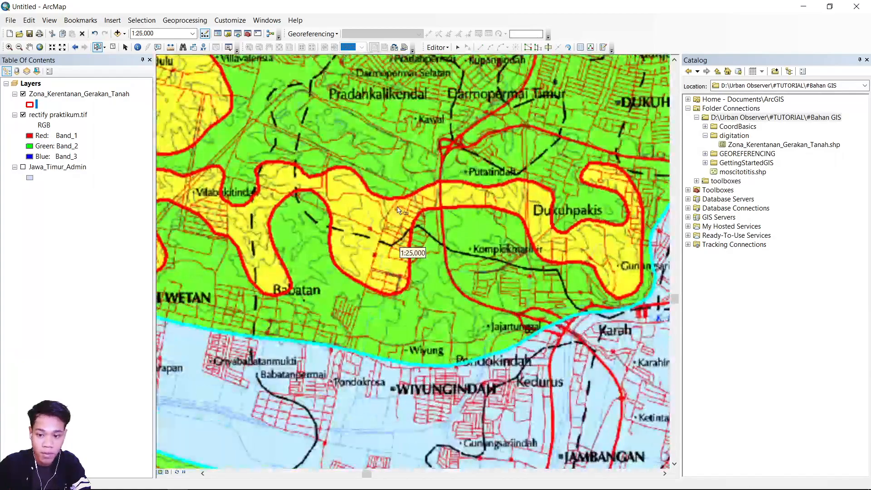
left_click(374, 200)
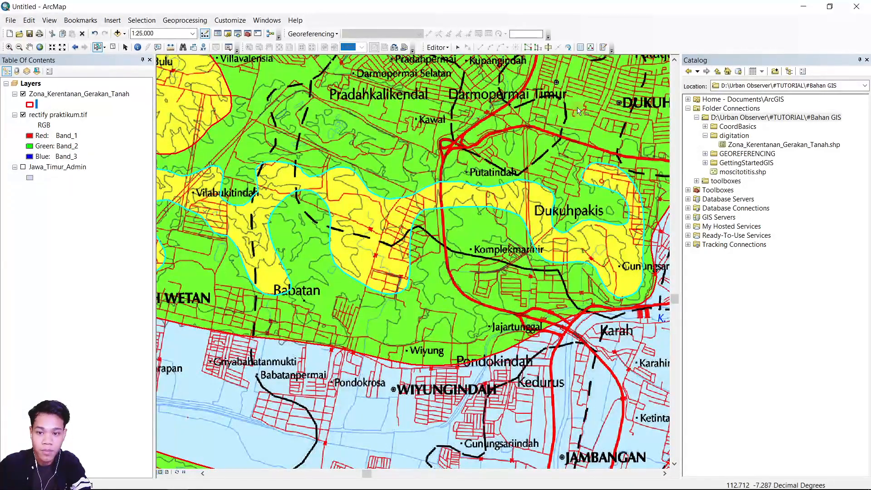
left_click(528, 47)
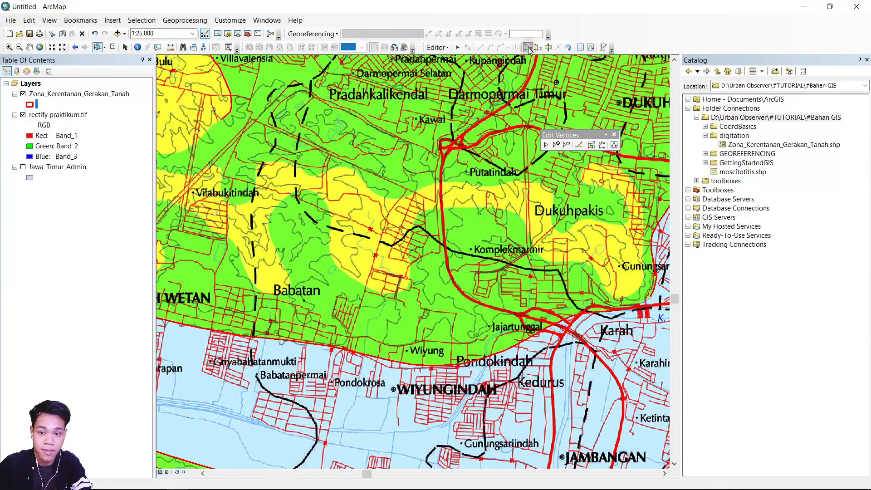
Move the misaligned vertices north of Dukuhpakis onto the yellow zone's edge and close the vertex tools.
scroll(512, 259, "up", 5)
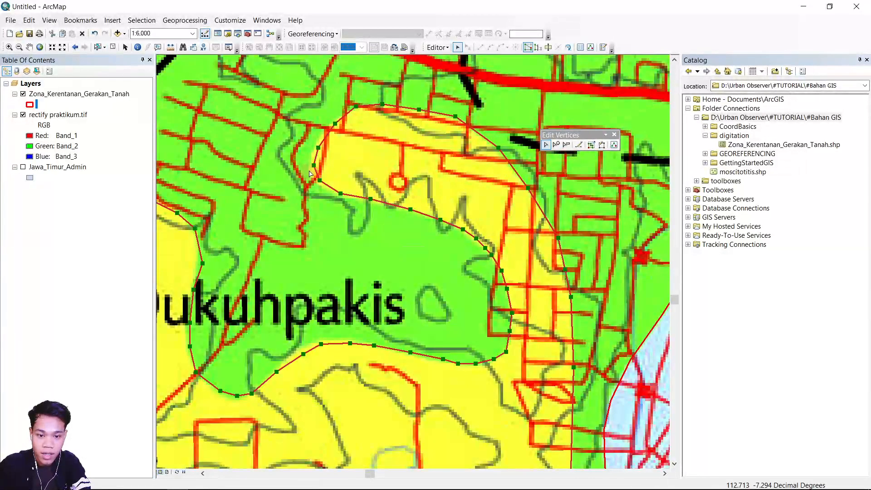
left_click_drag(313, 165, 315, 141)
left_click_drag(455, 116, 462, 121)
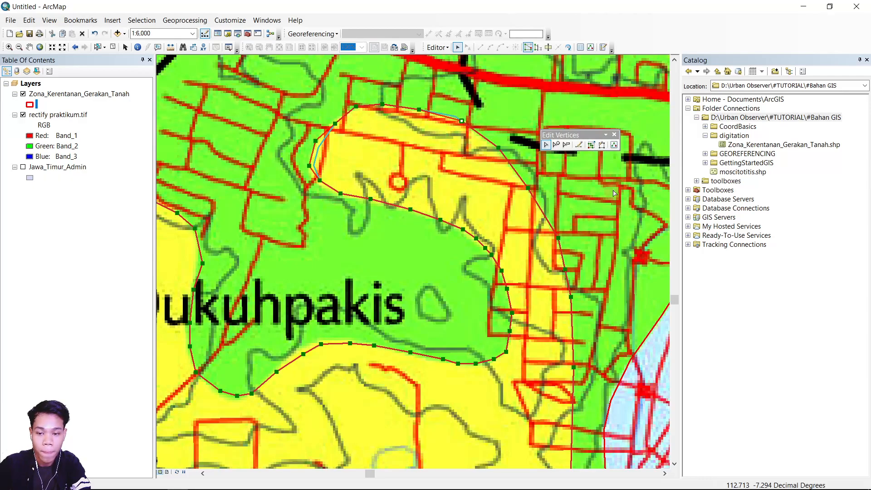
left_click(614, 134)
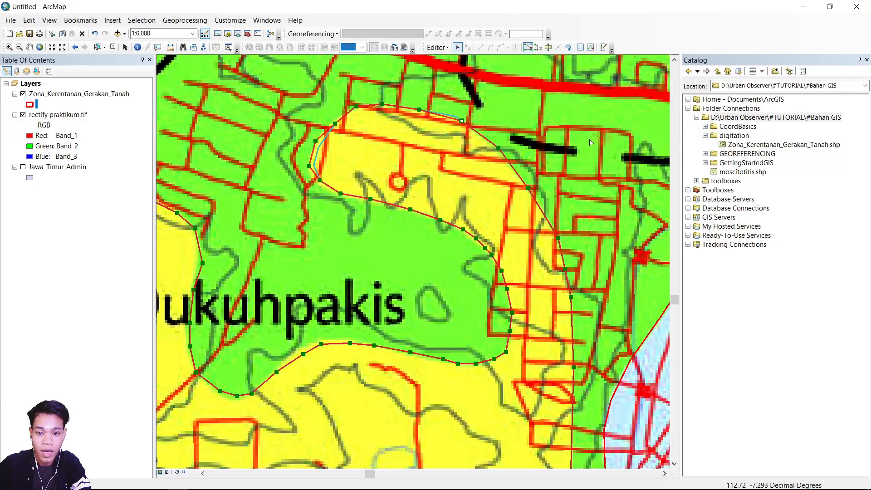
Save the zone layer's edits and end the editing session.
scroll(534, 184, "down", 5)
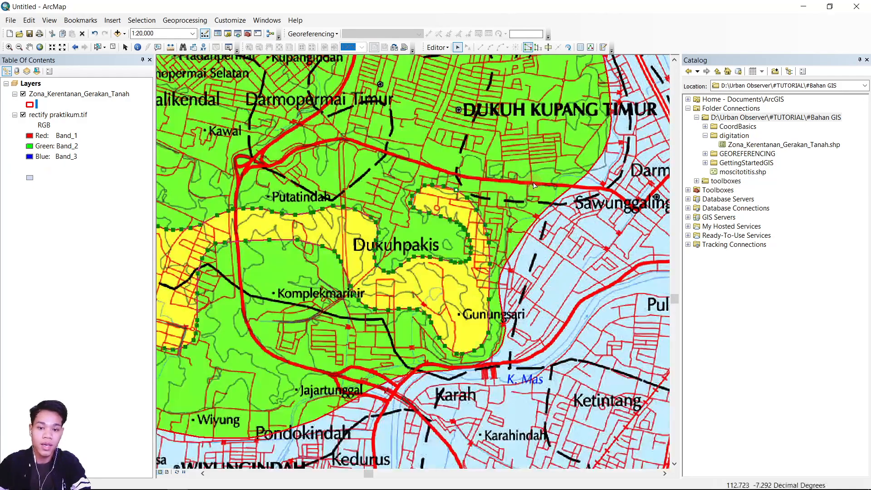
scroll(498, 148, "down", 3)
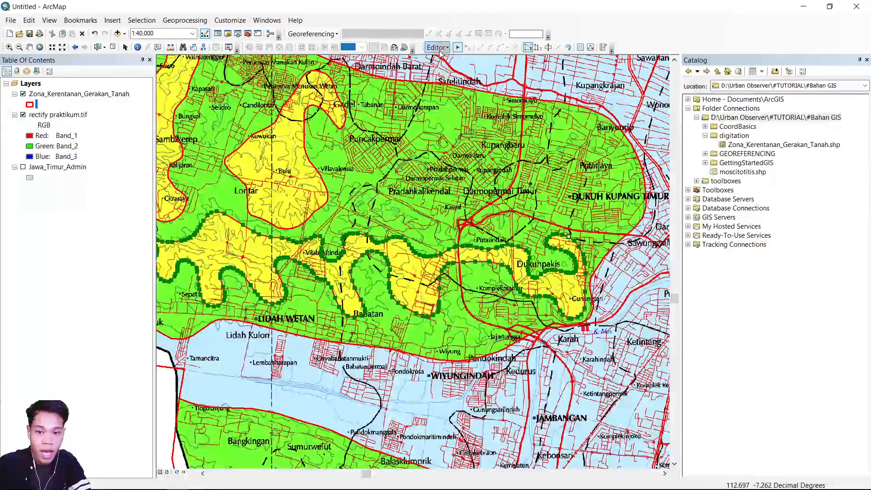
left_click(439, 48)
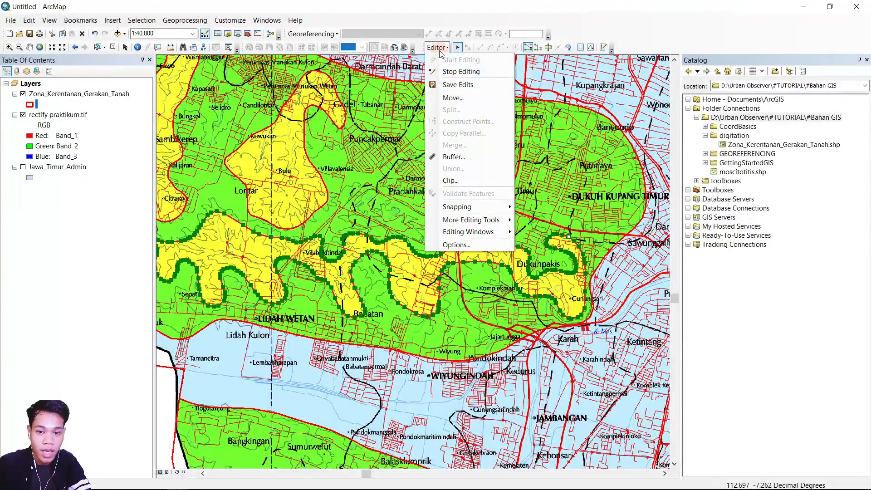
left_click(450, 86)
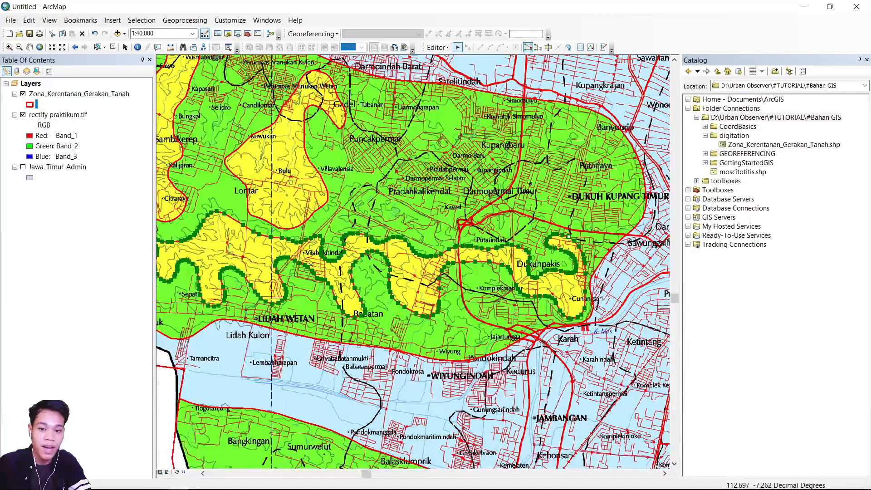
left_click(438, 48)
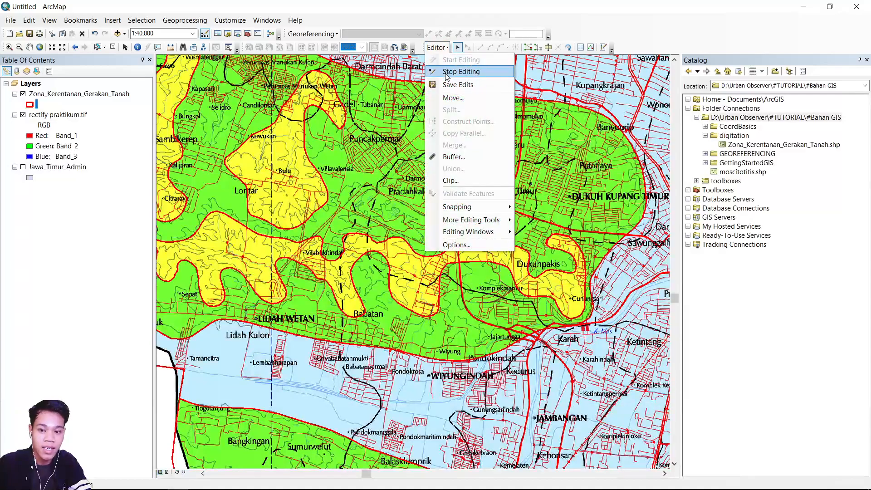
left_click(460, 71)
Open the attribute table of the Zona_Kerentanan_Gerakan_Tanah layer and widen it beside the map.
scroll(409, 223, "down", 2)
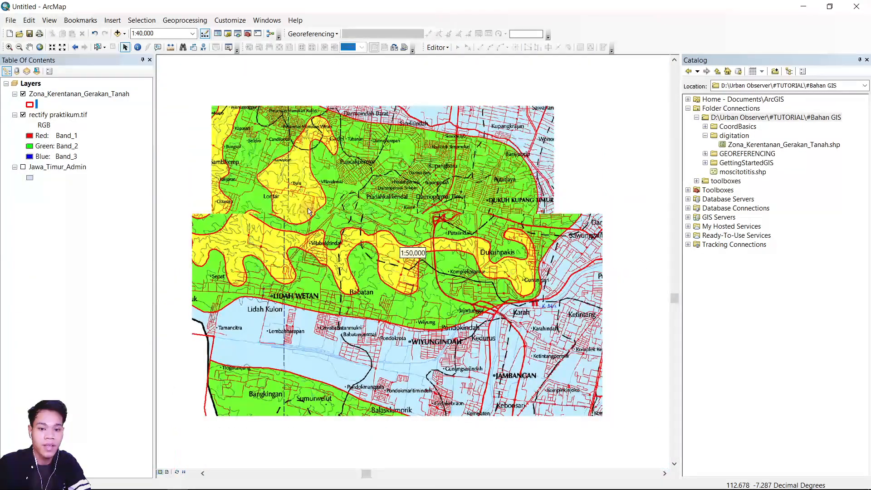
scroll(407, 198, "down", 2)
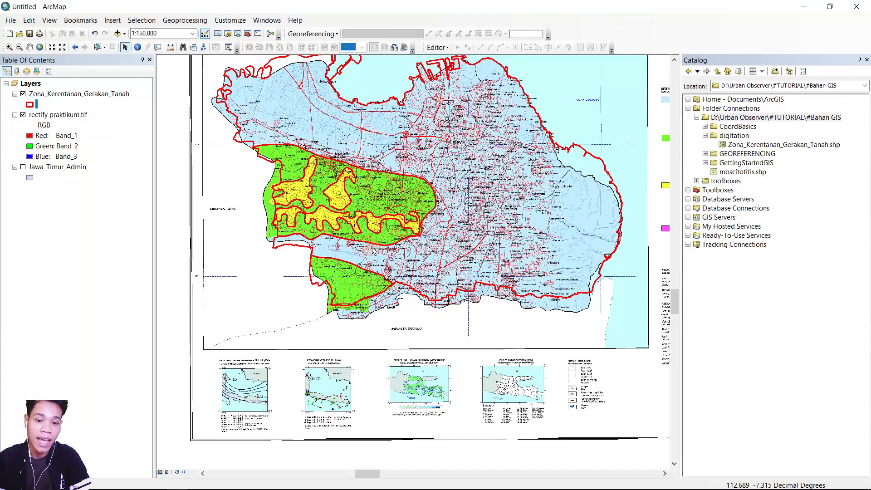
left_click_drag(405, 117, 316, 210)
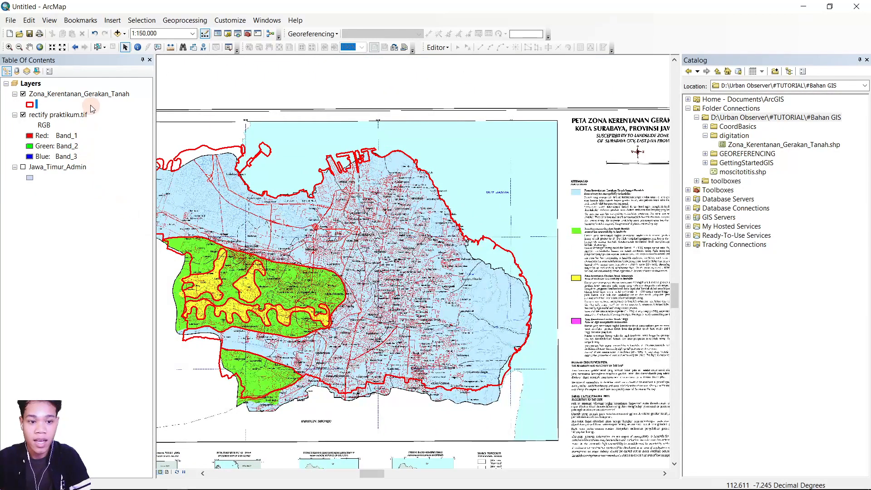
right_click(71, 95)
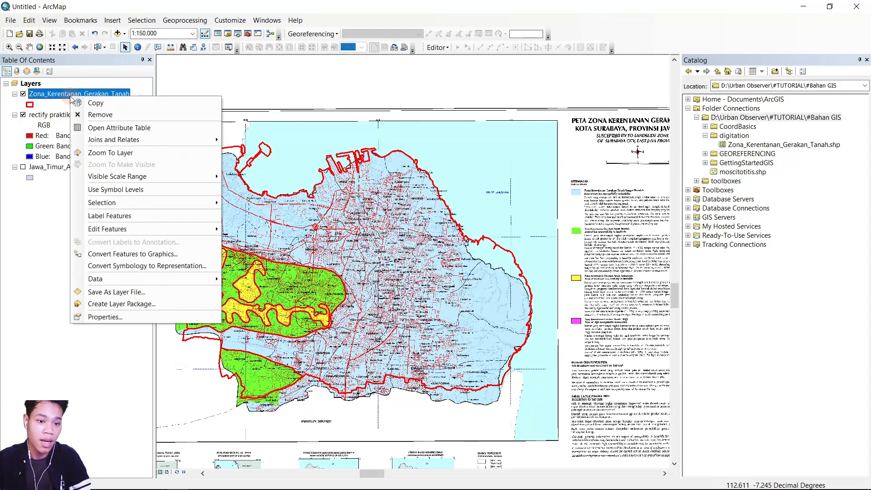
left_click(103, 126)
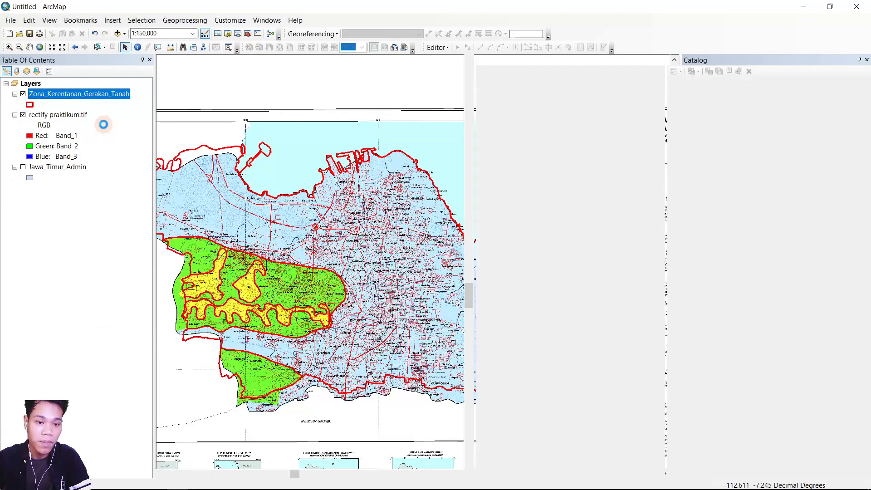
left_click_drag(656, 165, 563, 166)
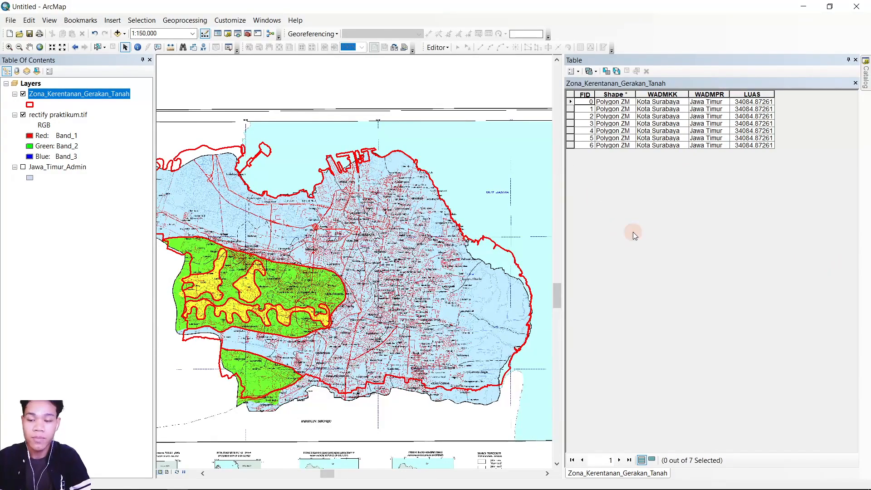
left_click(660, 191)
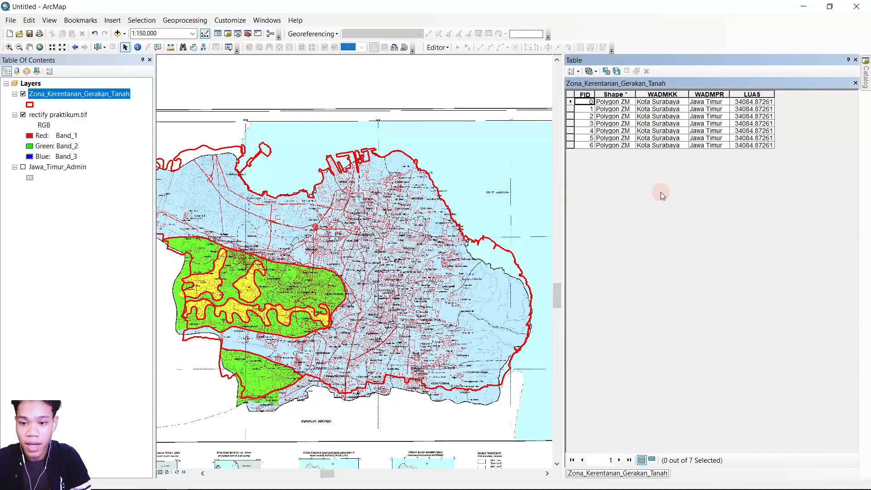
Set up a new Text field of length 50 for the zone layer and try to add it as Zona Kerentanan.
left_click(579, 73)
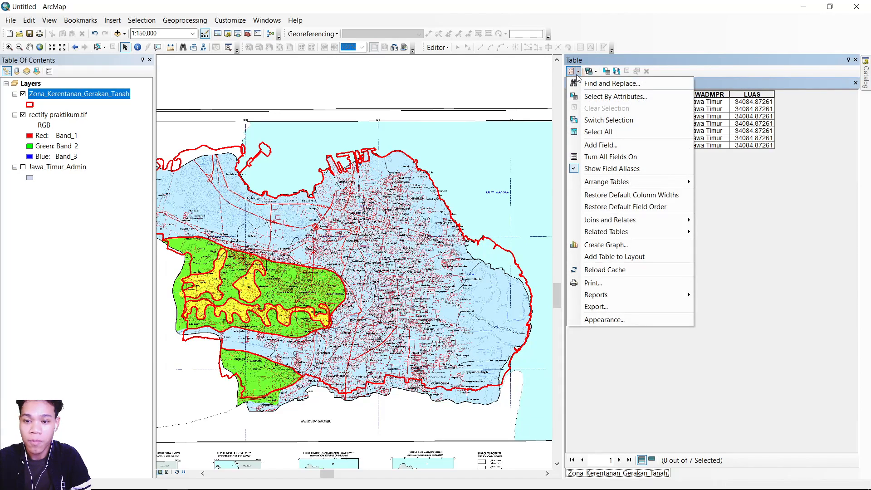
left_click(594, 145)
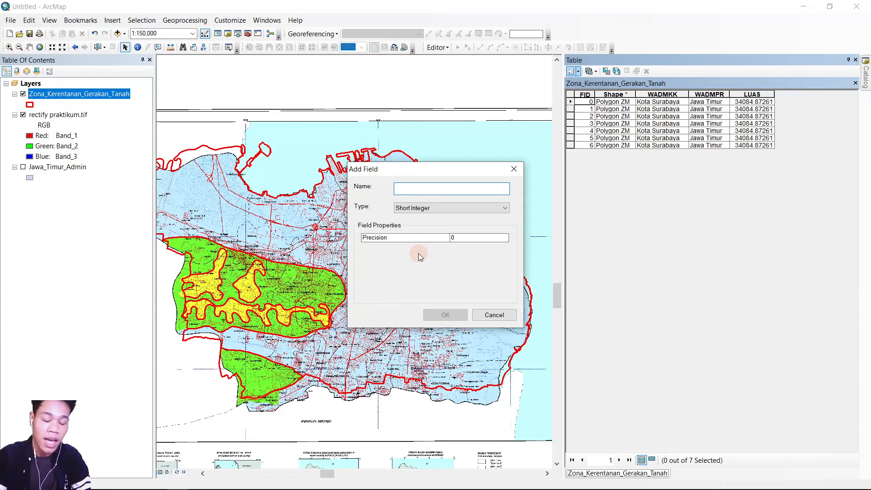
type("Zona ")
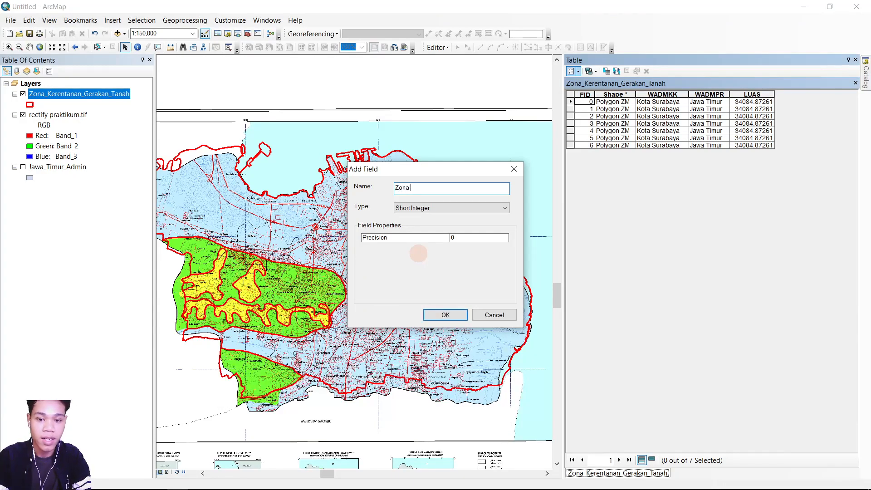
type("Kerentana")
key("BackSpace")
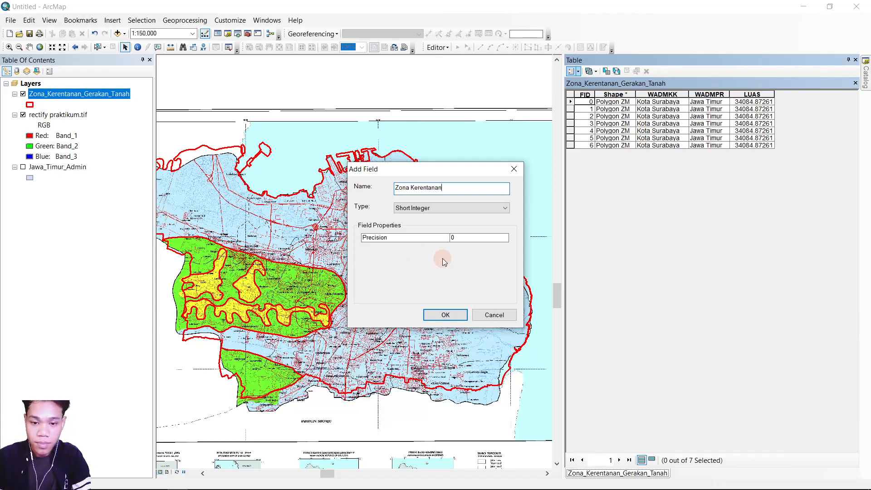
left_click(420, 207)
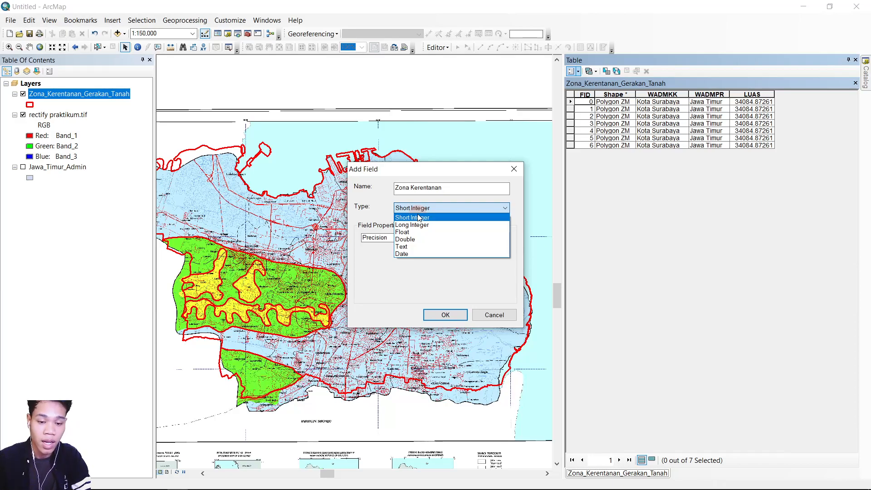
left_click(401, 247)
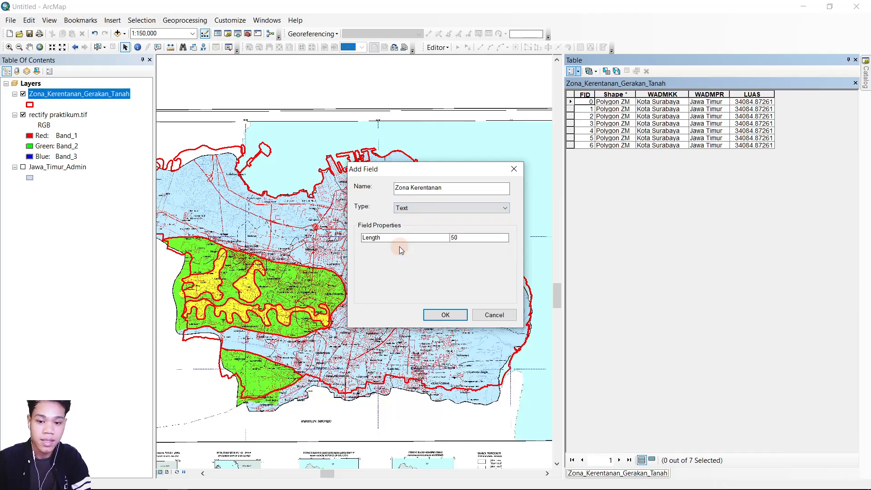
left_click(448, 316)
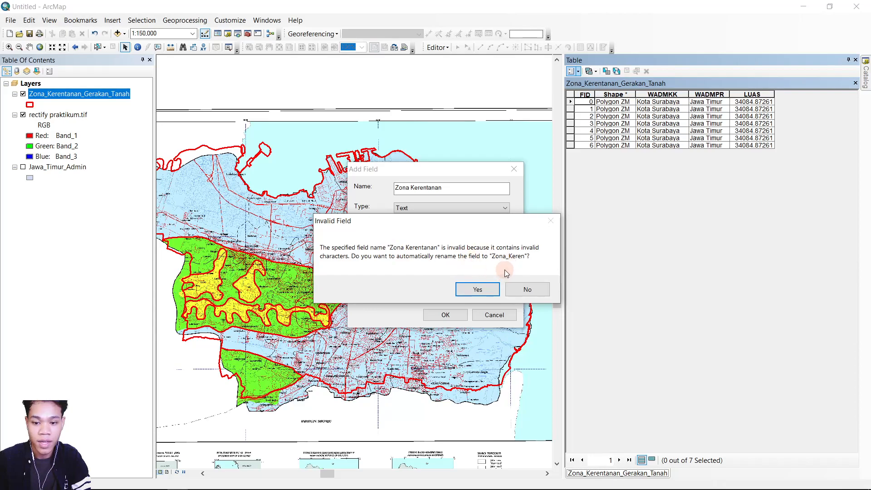
Decline the automatic rename, name the new text field ZKTG, and add it to the attribute table.
left_click(526, 289)
type("ZKGT")
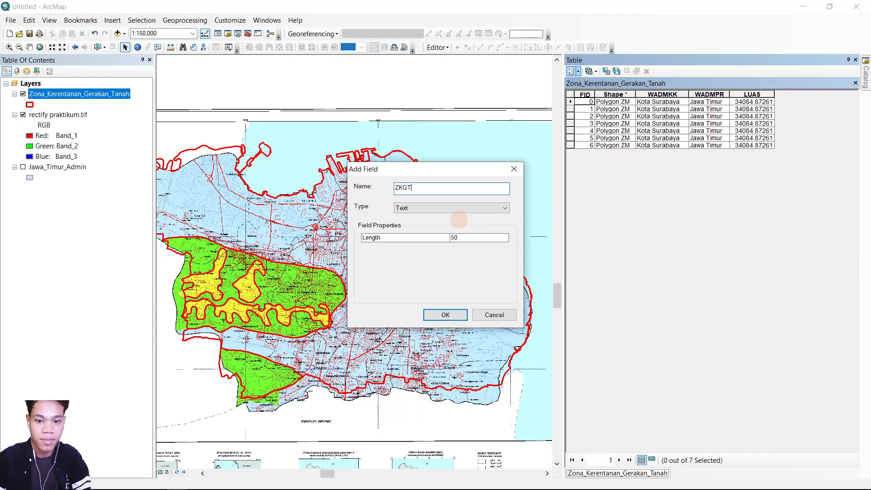
left_click(428, 316)
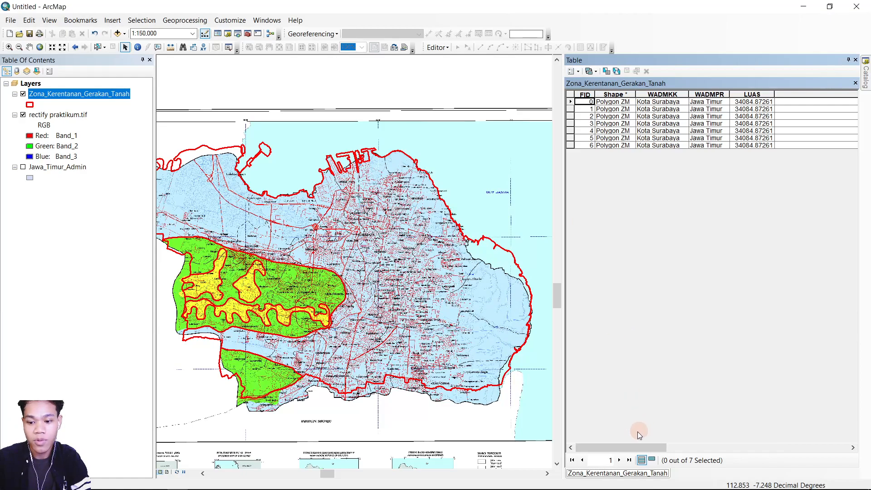
left_click_drag(638, 447, 827, 456)
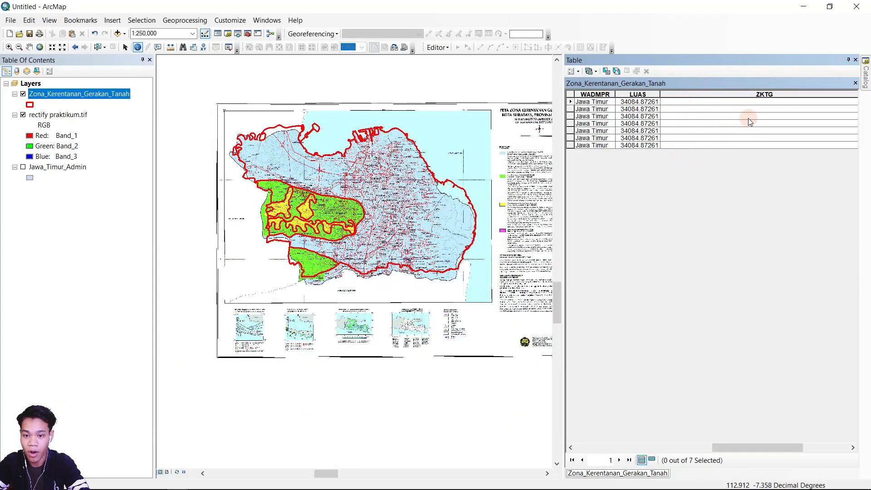
Start an editing session on the Zona_Kerentanan_Gerakan_Tanah layer, continuing past the spatial reference warning.
left_click(435, 49)
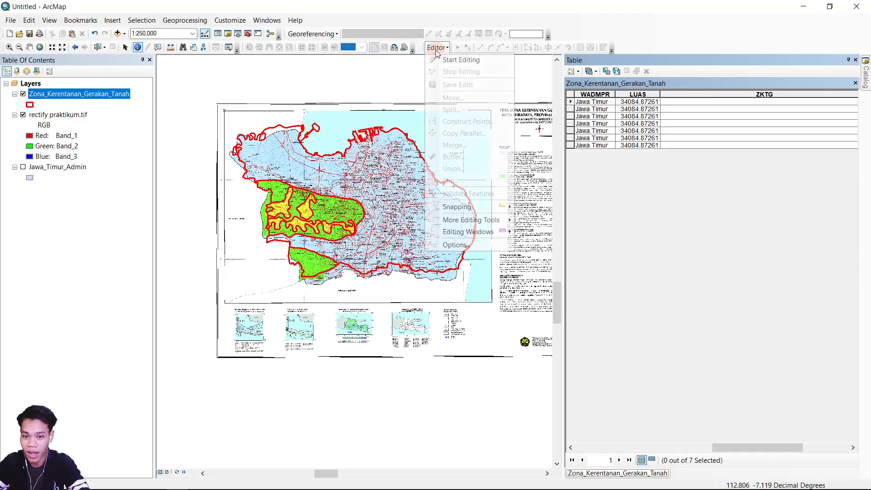
left_click(445, 61)
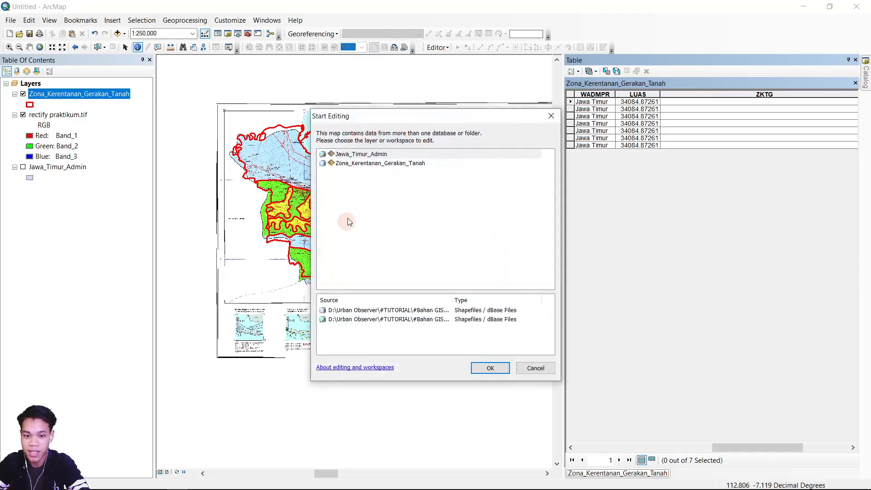
left_click(399, 165)
left_click(490, 367)
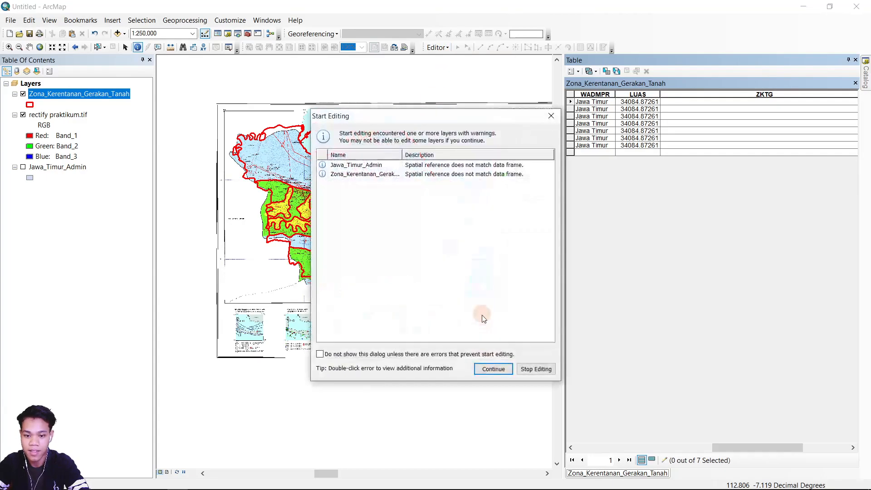
left_click(494, 369)
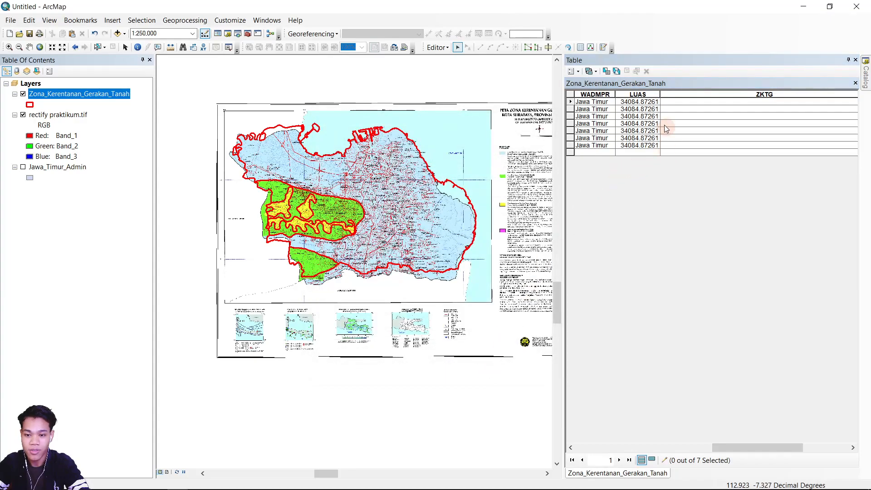
Select the large blue zone polygon and set its ZKTG value to Zona Kerentanan Gerakan Tanah Sangat Rendah, matching the map legend.
left_click_drag(760, 442, 834, 416)
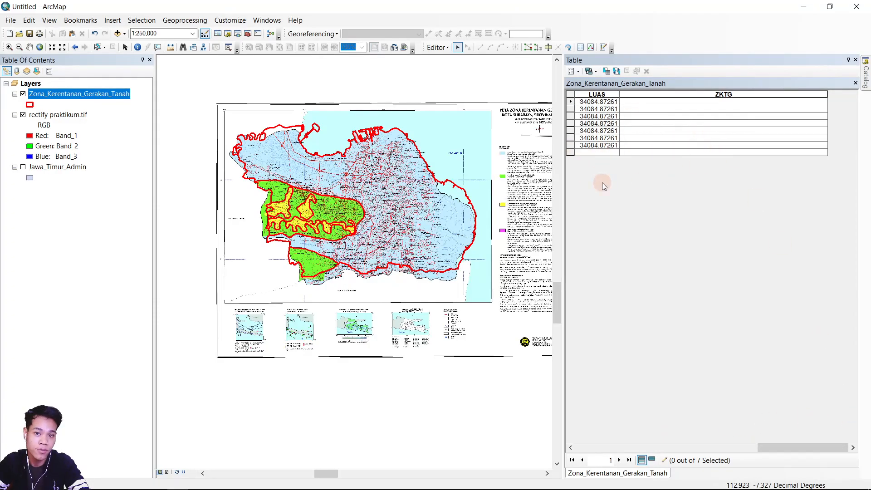
left_click(98, 47)
left_click_drag(448, 214, 379, 213)
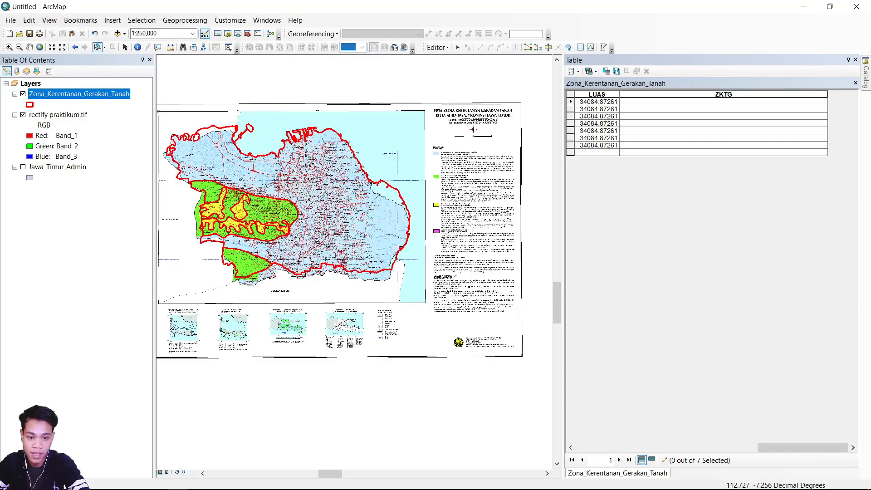
left_click(312, 183)
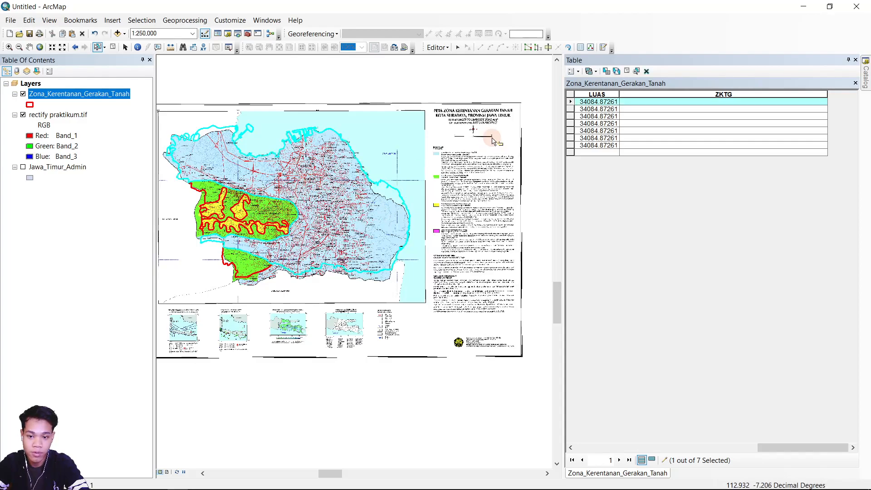
scroll(490, 136, "up", 3)
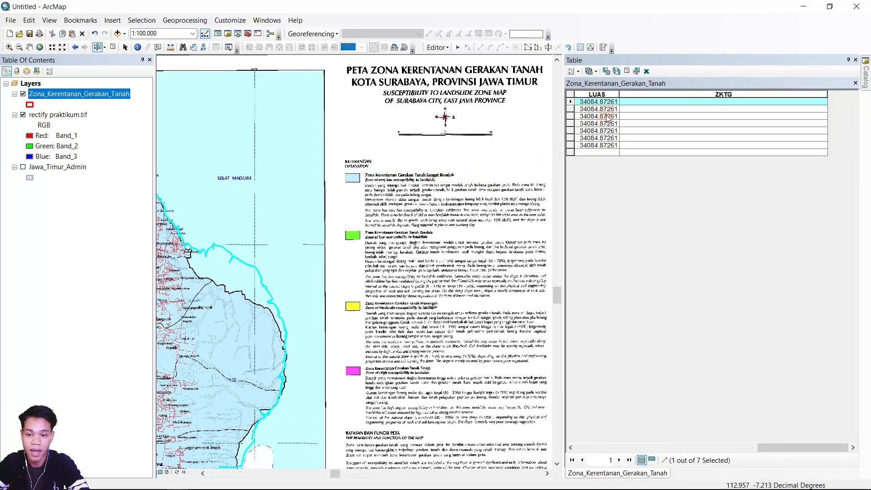
double_click(634, 101)
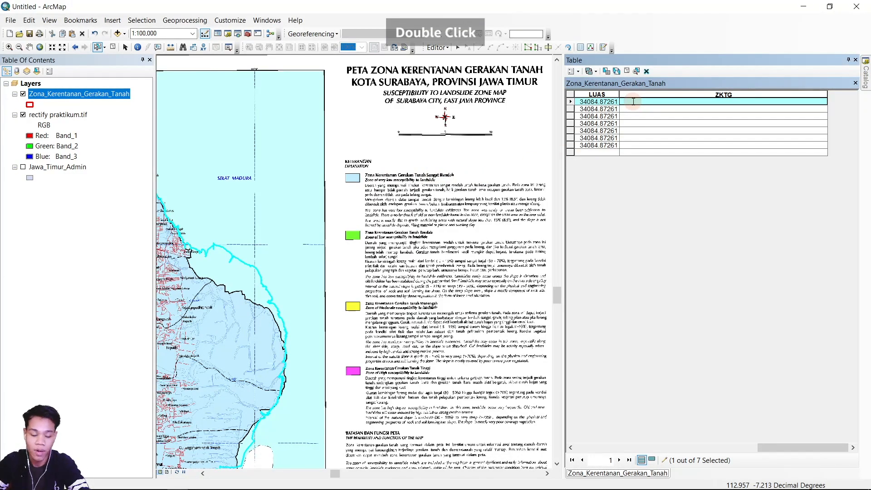
type("Zona Kerentanan Gerakan Tanah Sangat Rendah")
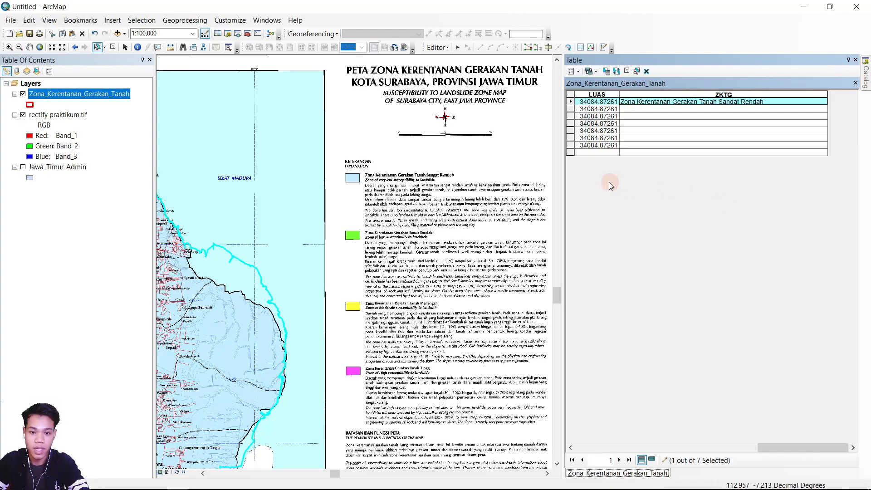
Select the three green zone polygons and set the first selected record's ZKTG value to Zona Kerentanan Gerakan Tanah Rendah.
scroll(330, 217, "down", 5)
scroll(330, 218, "up", 3)
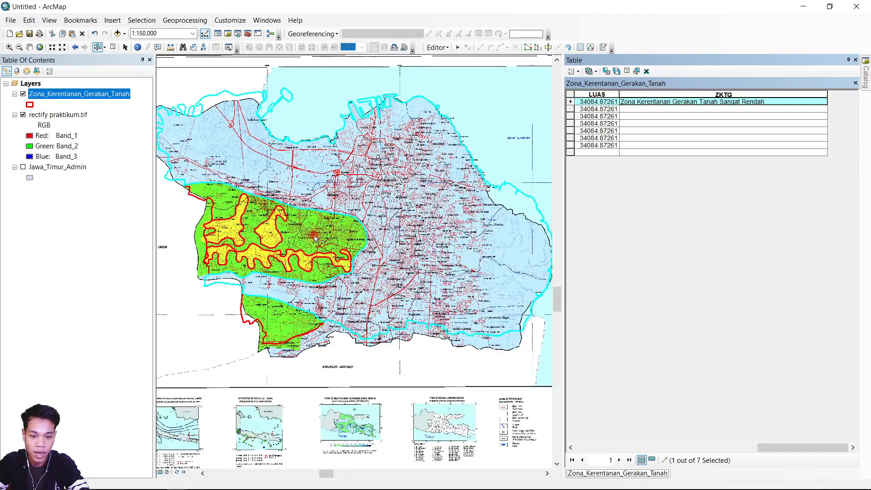
left_click(306, 236)
left_click(281, 318, "shift")
left_click(211, 230, "shift")
left_click_drag(392, 248, 166, 251)
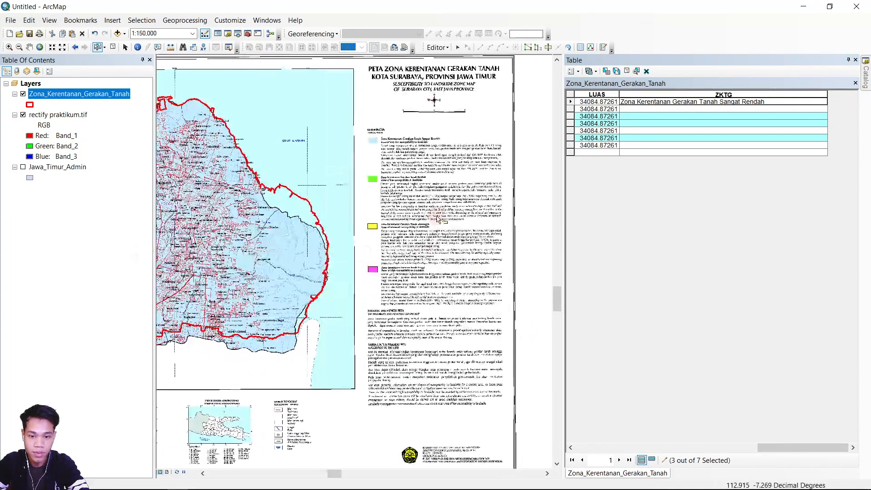
scroll(444, 170, "up", 2)
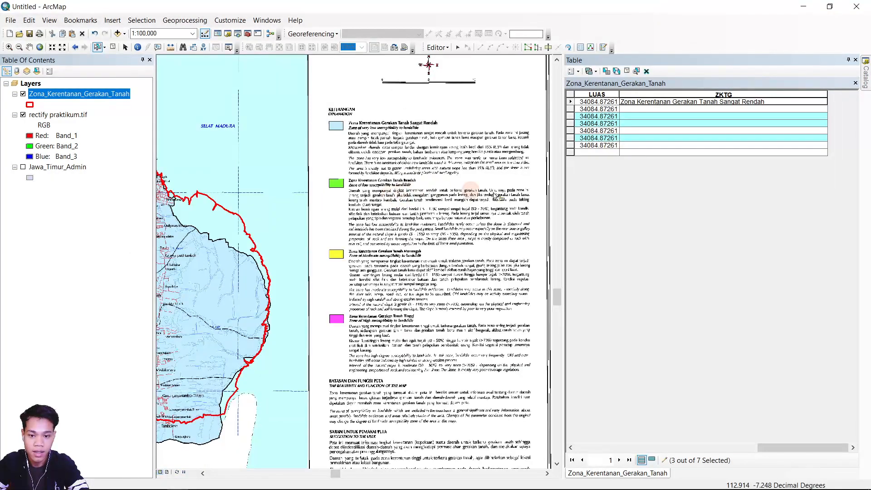
left_click(660, 117)
type("zona Kerentanan Gerakan Tanah Rendah")
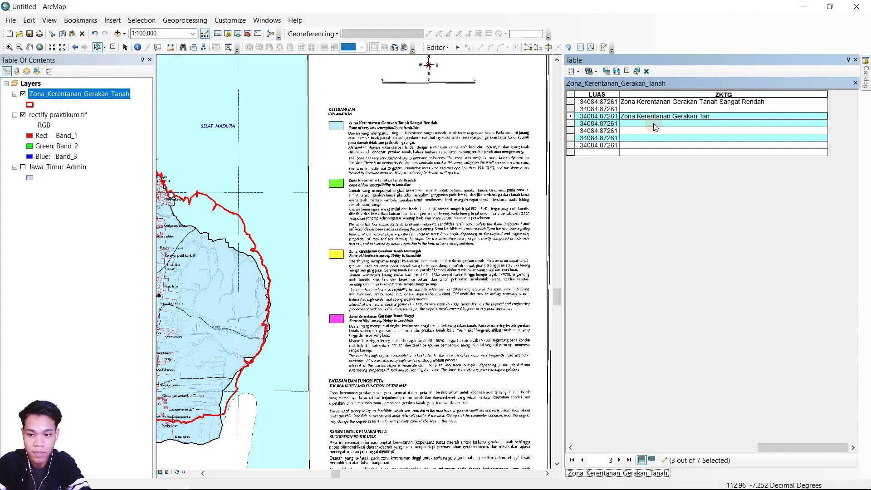
Copy the Zona Kerentanan Gerakan Tanah Rendah value into the ZKTG cells of the other two selected records.
key("ctrl+a")
key("ctrl+c")
left_click(654, 123)
key("ctrl+v")
left_click(635, 138)
key("ctrl+c")
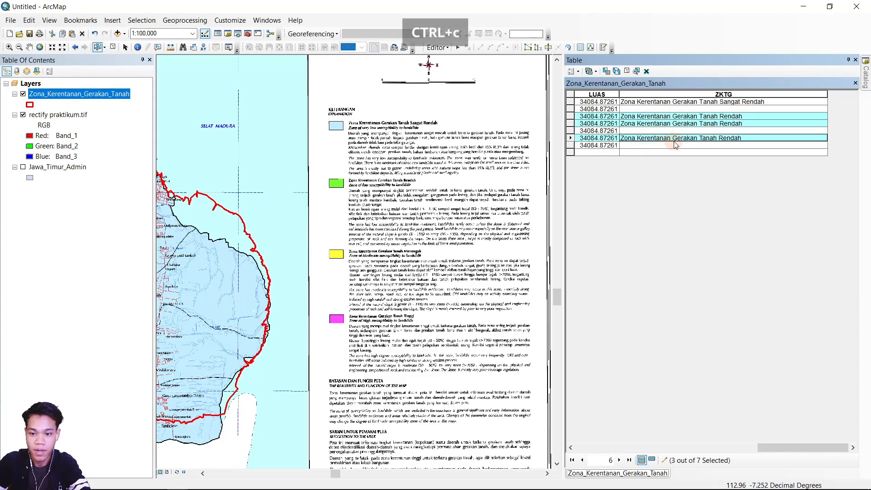
key("ctrl+v")
Select the three yellow zone polygons and fill their ZKTG field with "Zona Kerenantan Gerakan Tanah Menengah" using the Field Calculator.
scroll(448, 142, "down", 1)
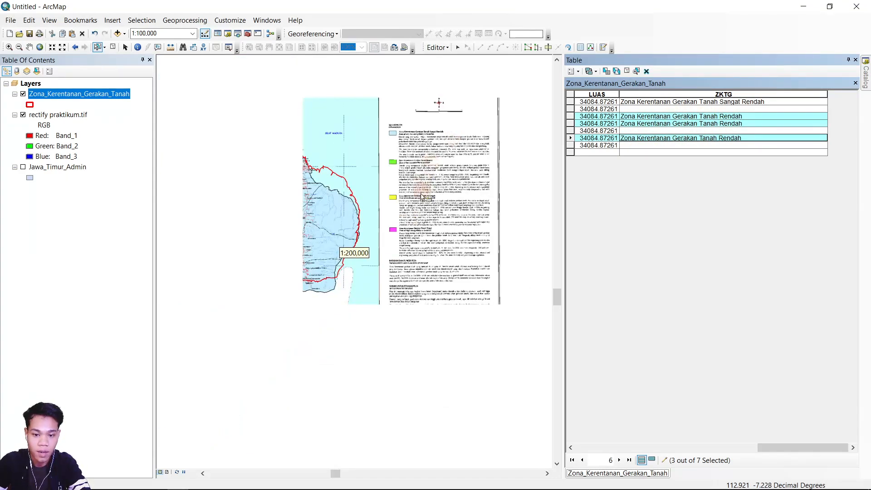
left_click_drag(259, 218, 453, 274)
scroll(318, 272, "up", 1)
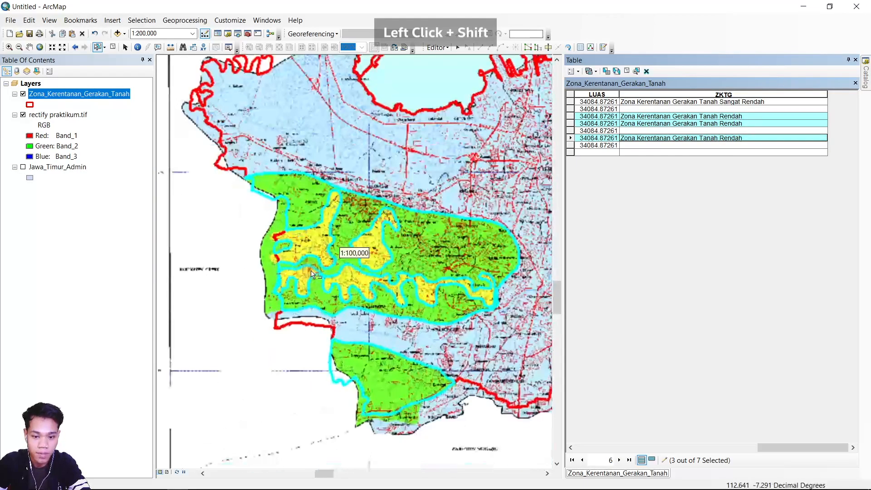
left_click(357, 248)
left_click(356, 245, "shift")
left_click(353, 281, "shift")
left_click_drag(455, 270, 442, 269)
scroll(442, 269, "down", 1)
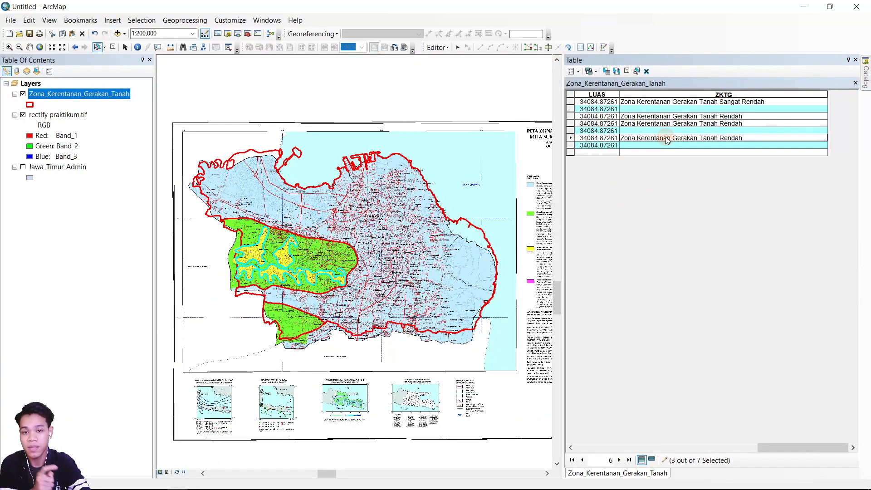
right_click(672, 93)
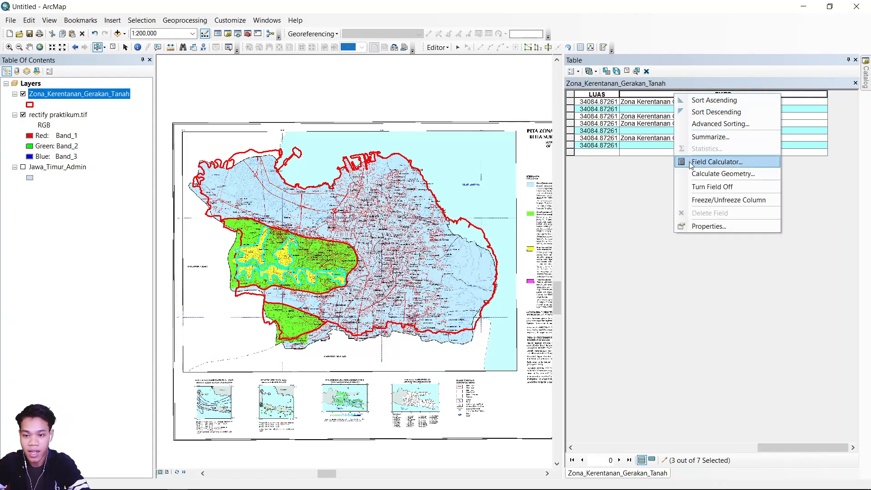
right_click(649, 93)
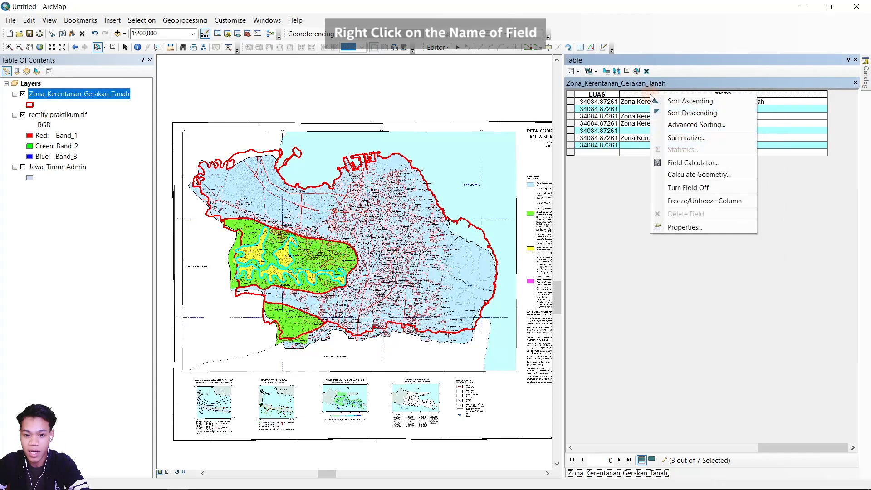
left_click(676, 162)
left_click(355, 293)
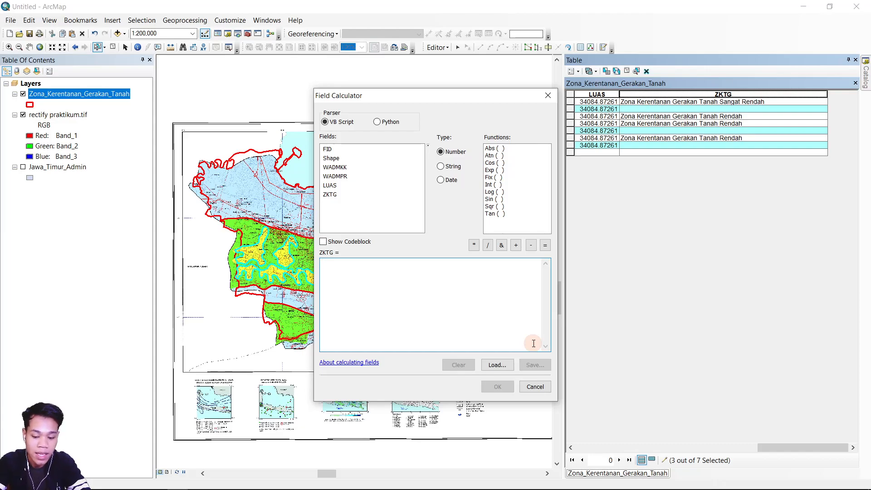
type("\"Zona Kerenantan")
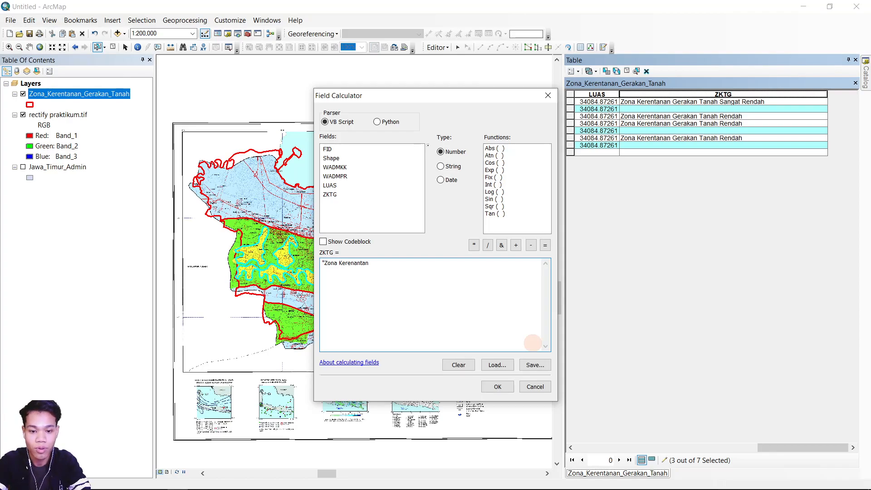
left_click_drag(459, 93, 321, 97)
type("ona Kerenantan Gerakan Tanah Menengah")
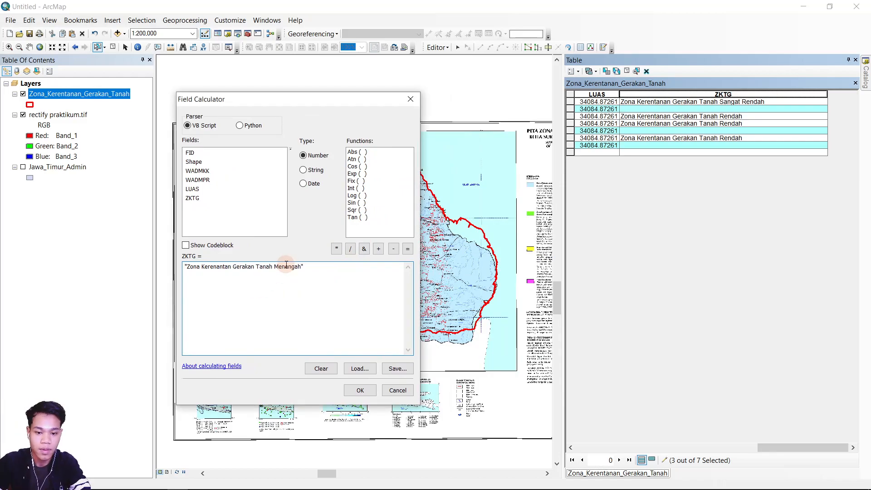
left_click(359, 390)
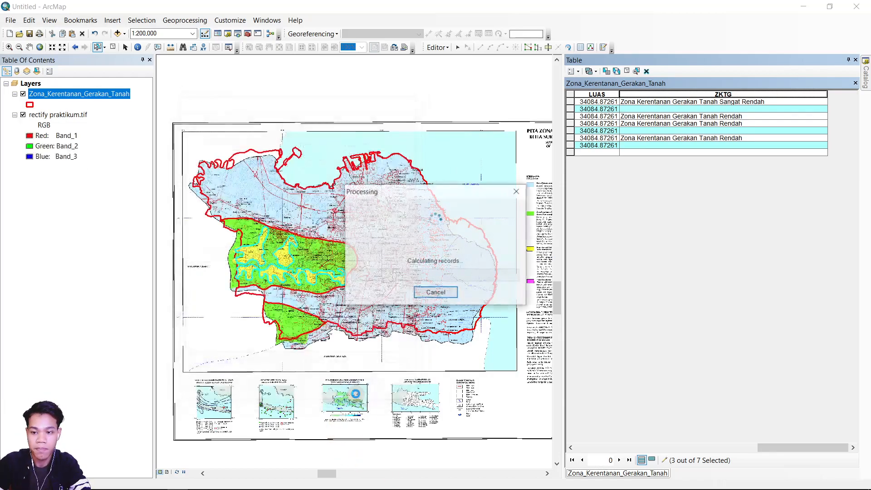
Compare the ZKTG values with the map legend, stop the editing session and save the edits.
scroll(437, 244, "up", 5)
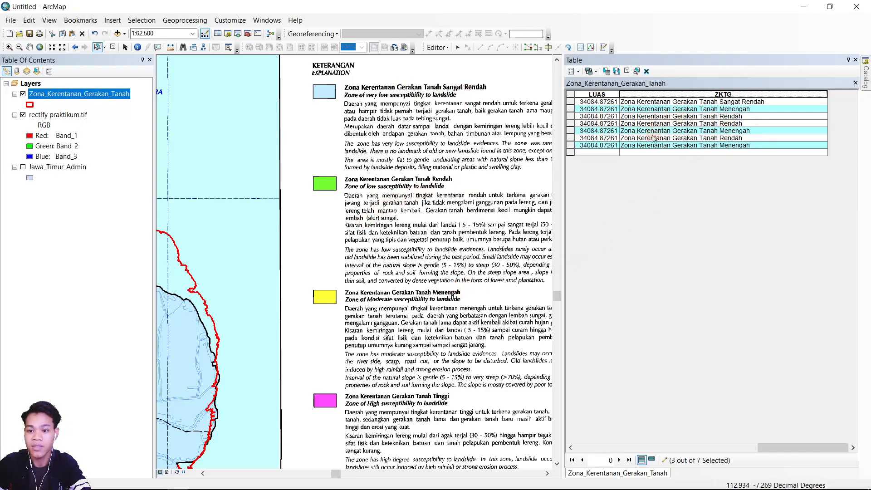
scroll(495, 217, "down", 1)
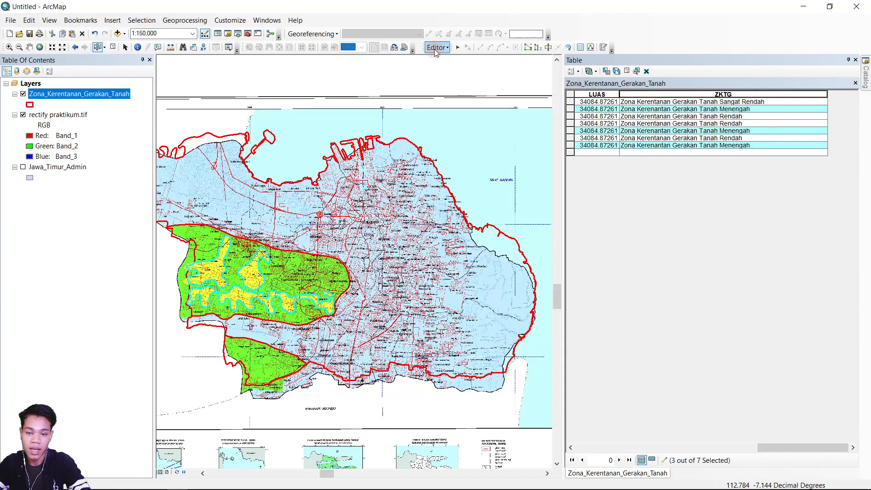
left_click(438, 47)
left_click(456, 71)
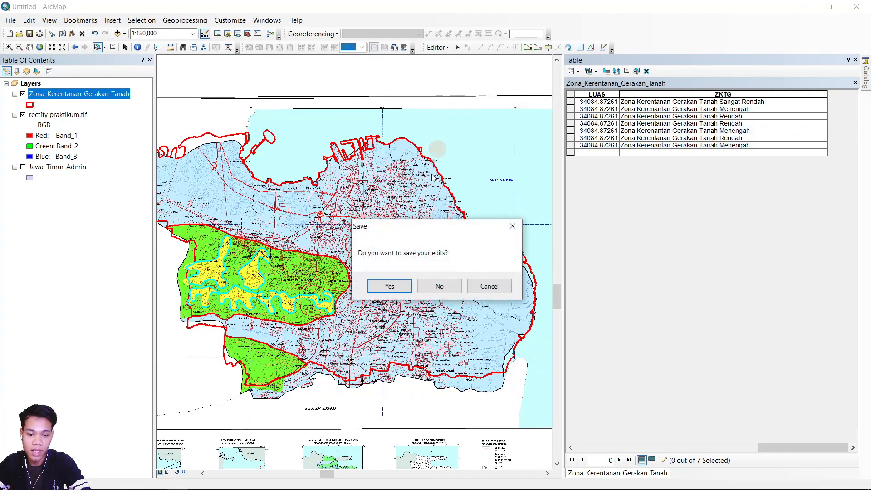
left_click(391, 284)
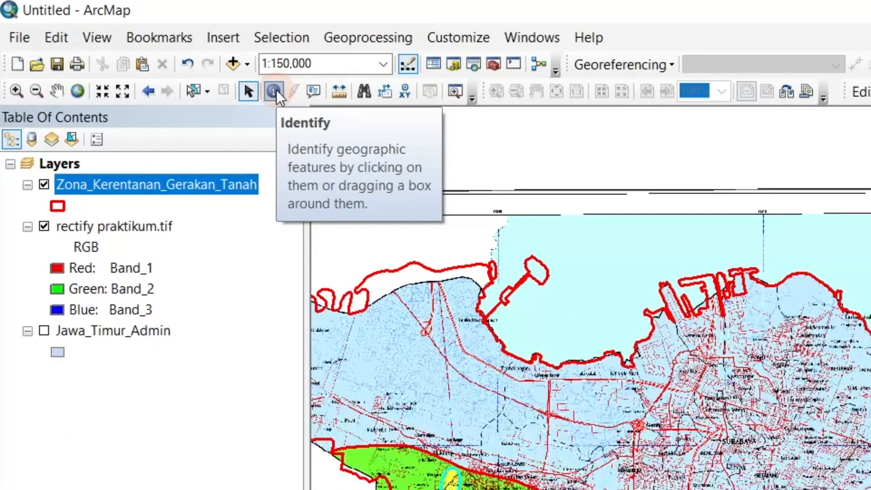
Identify the green, blue and yellow zone polygons on the map to check their ZKTG attributes.
left_click(274, 91)
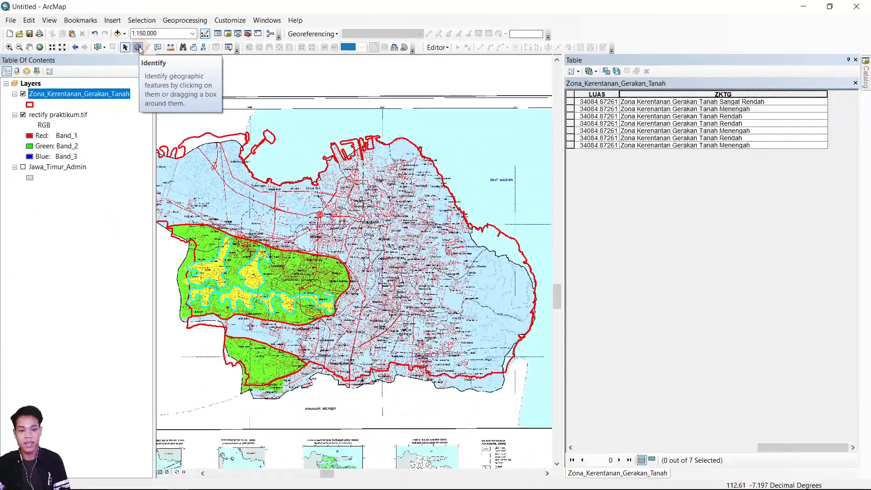
left_click(302, 272)
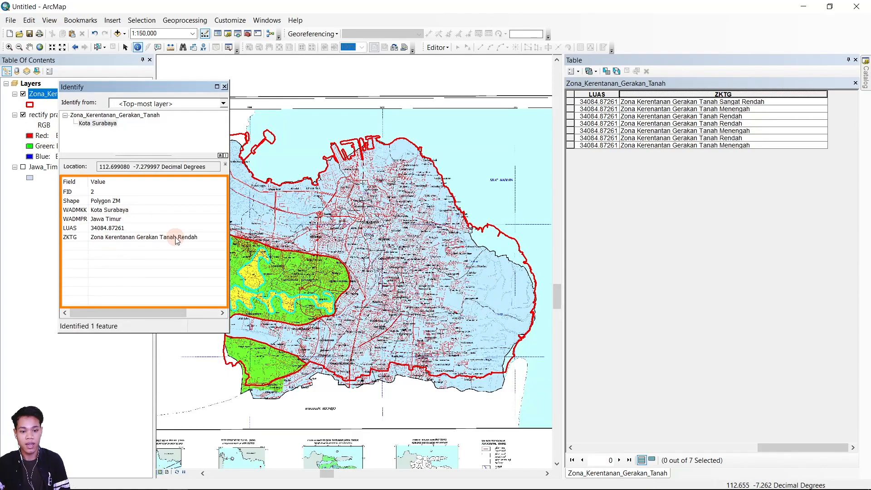
left_click(340, 227)
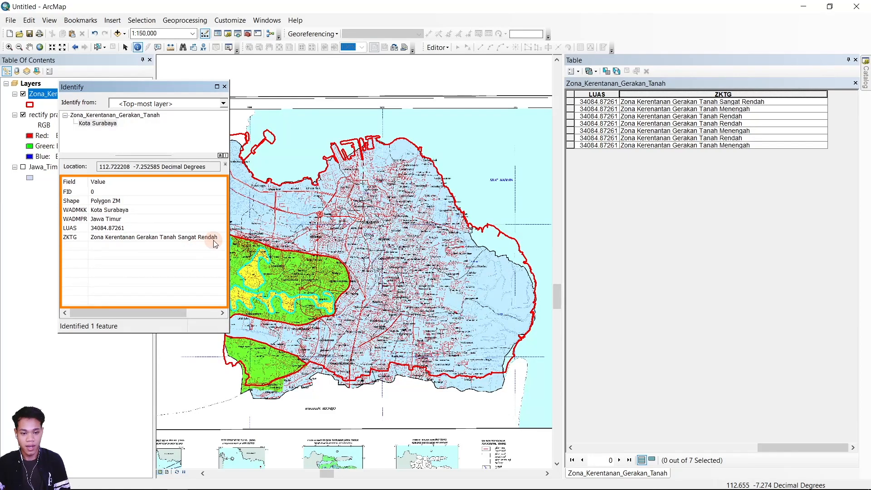
left_click(249, 281)
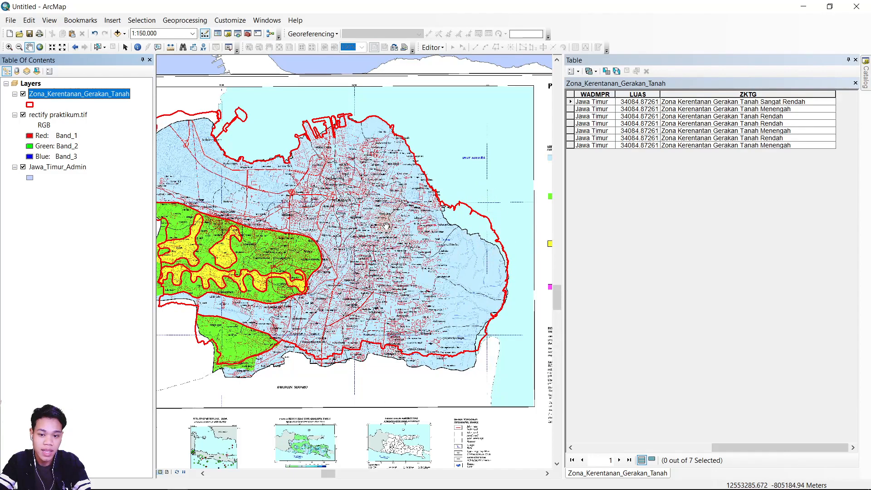
Set the Zona_Kerentanan_Gerakan_Tanah layer's symbology to unique values of the ZKTG field and add all its values.
right_click(83, 97)
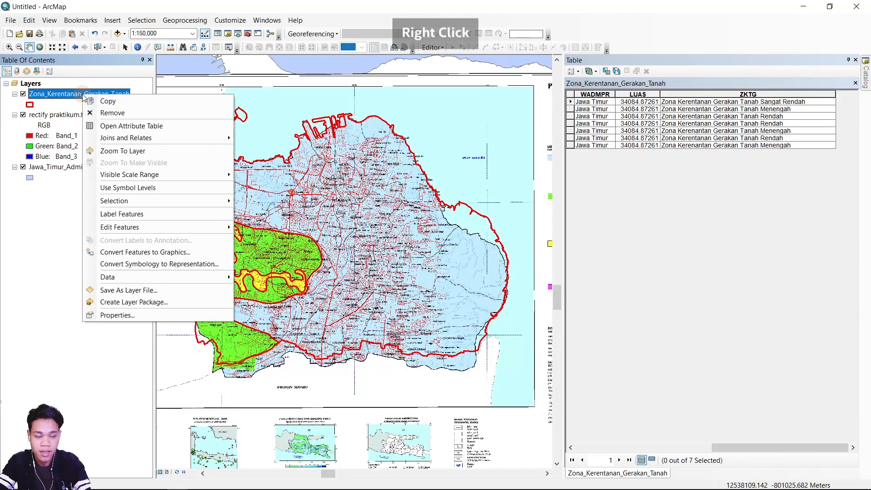
left_click(108, 316)
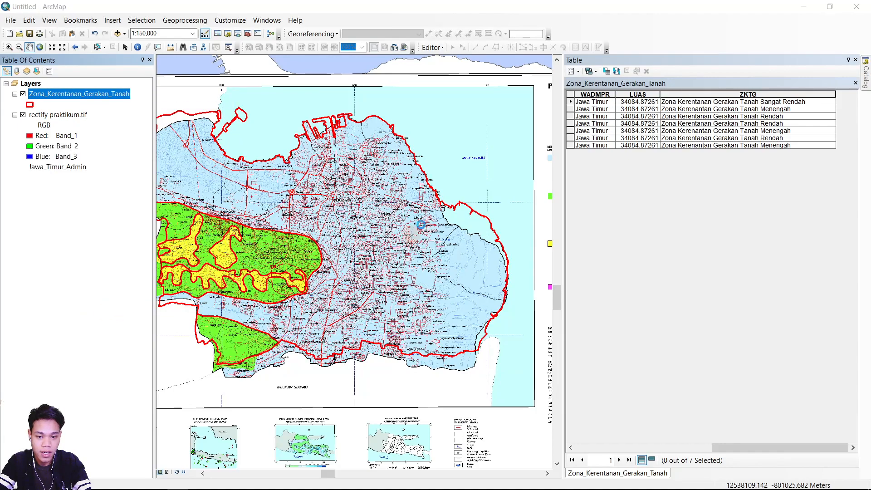
left_click(369, 126)
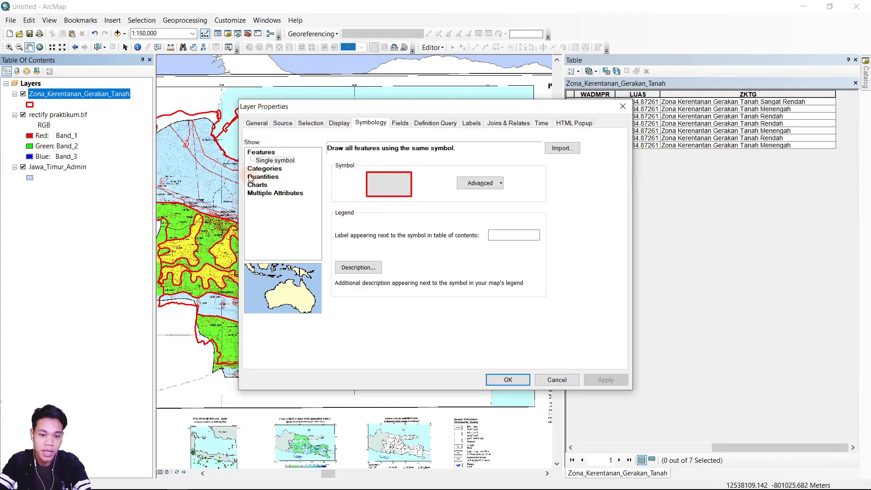
left_click(275, 170)
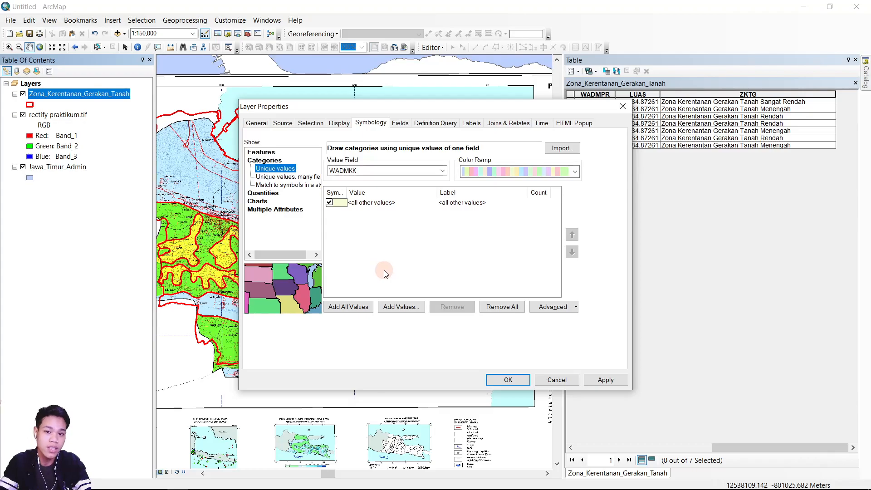
left_click(377, 171)
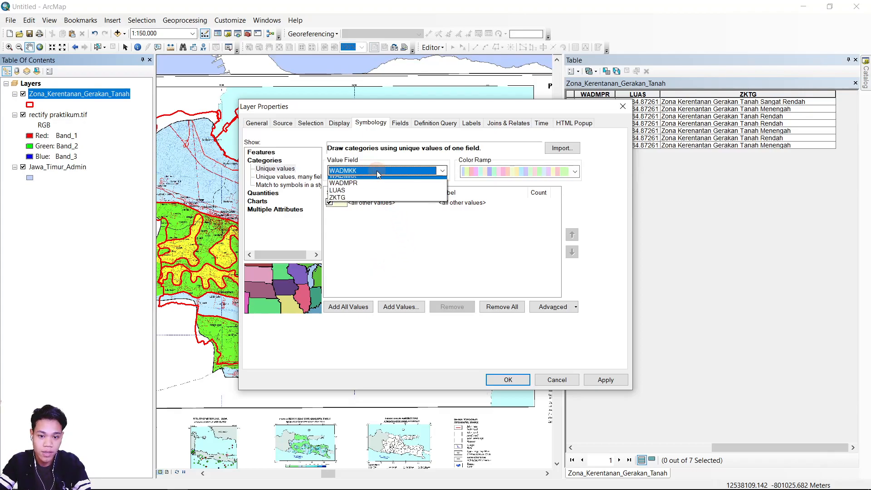
left_click(361, 202)
left_click(366, 307)
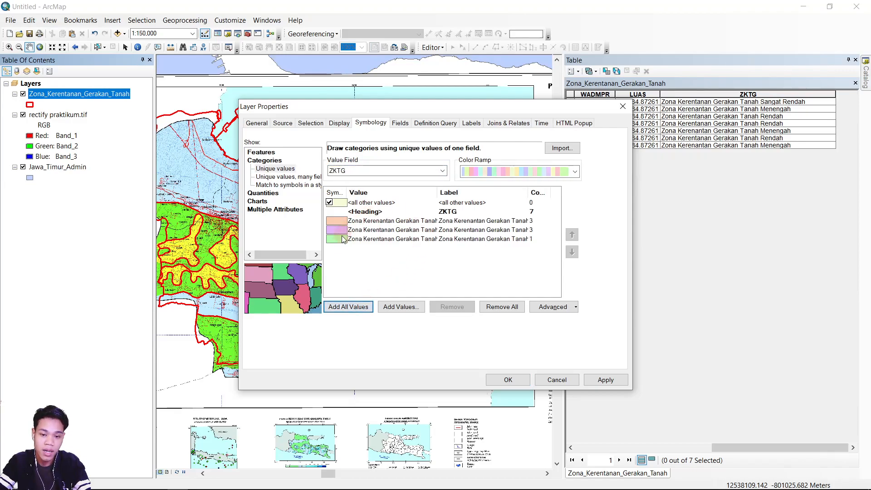
left_click(401, 308)
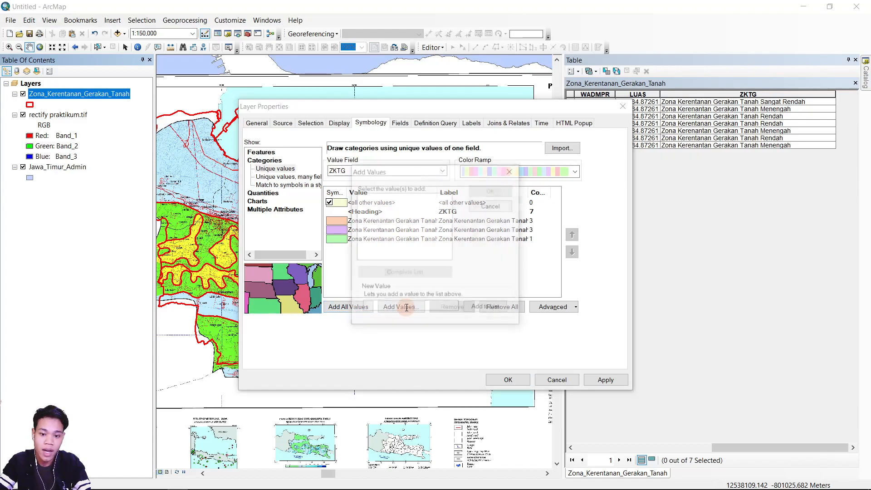
left_click(512, 171)
left_click(375, 222)
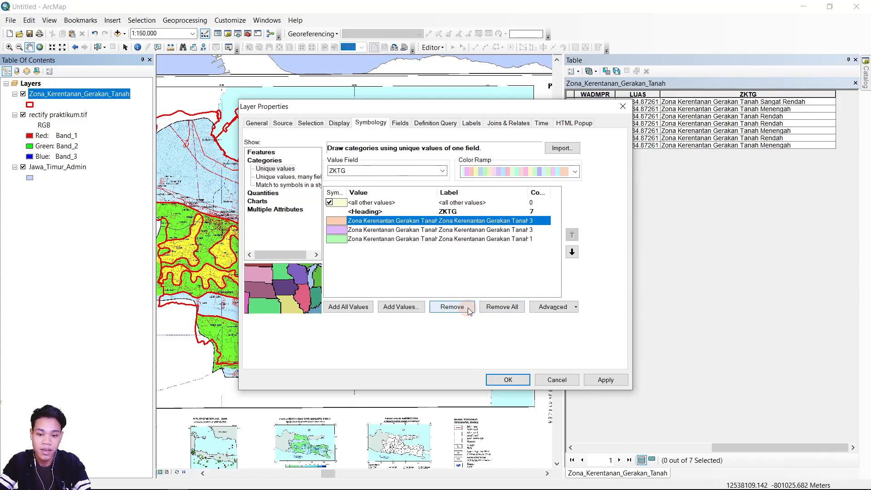
left_click(337, 255)
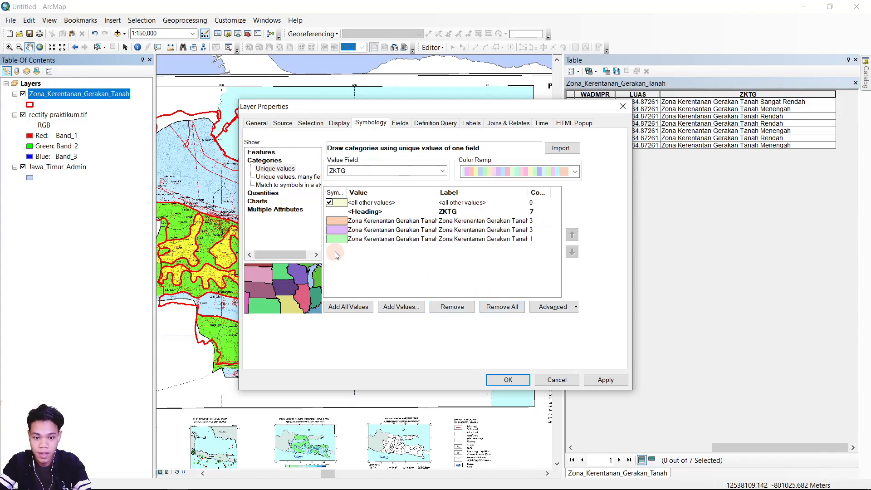
Reorder the ZKTG classes in the symbology to Sangat Rendah, Rendah, Menengah, widening the value column to read the full names.
left_click_drag(438, 193, 487, 195)
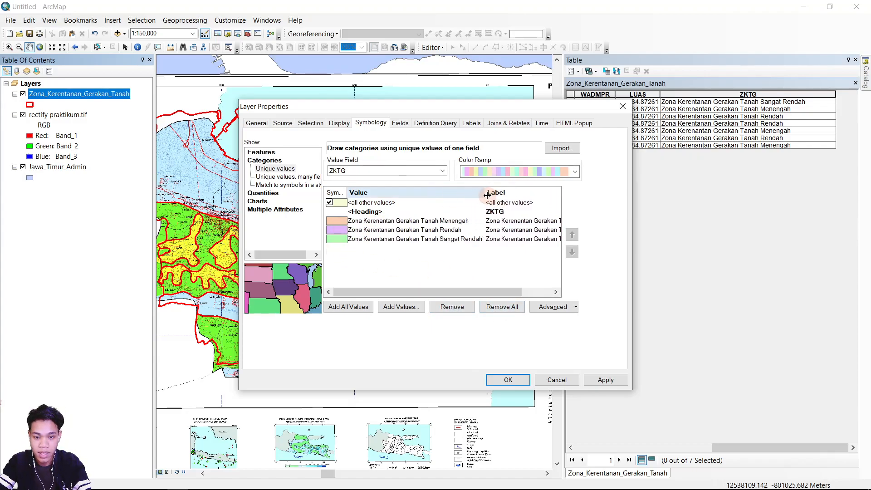
left_click(441, 230)
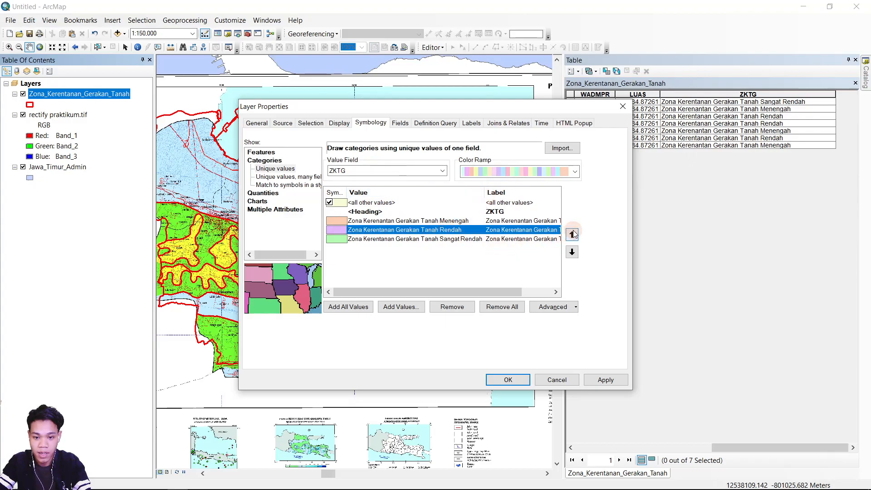
left_click(443, 239)
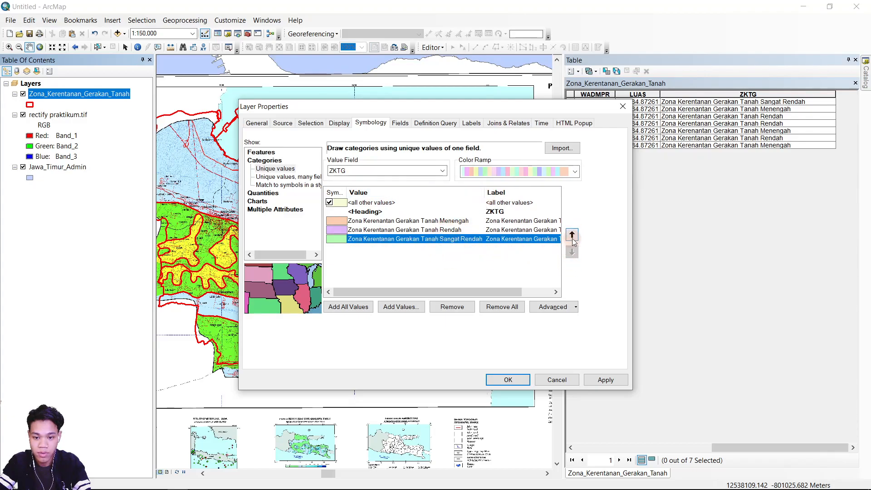
left_click(572, 236)
left_click(572, 236)
left_click(443, 230)
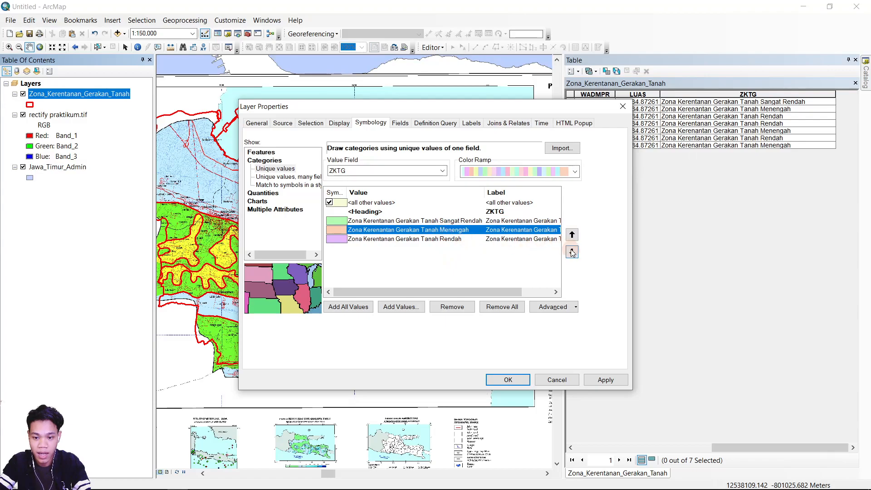
left_click(572, 253)
left_click(454, 272)
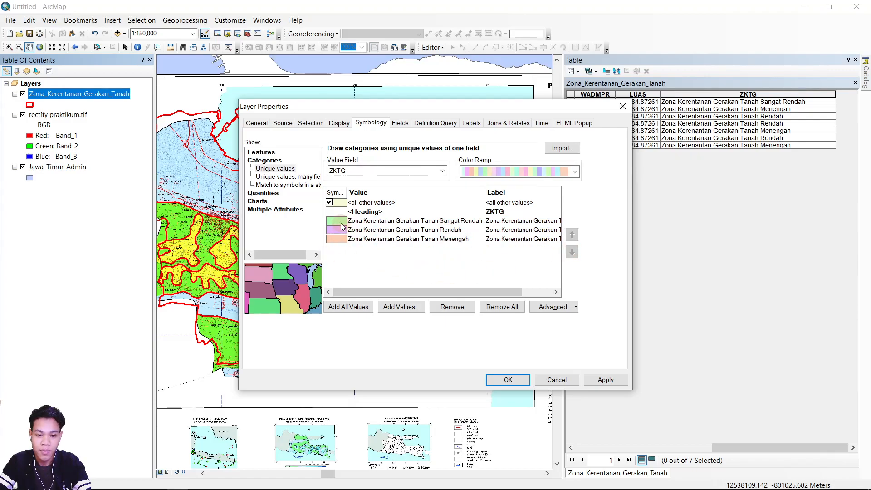
Exclude all other values from the symbology and set the Sangat Rendah class fill to light blue.
left_click(330, 202)
left_click(348, 221)
double_click(338, 221)
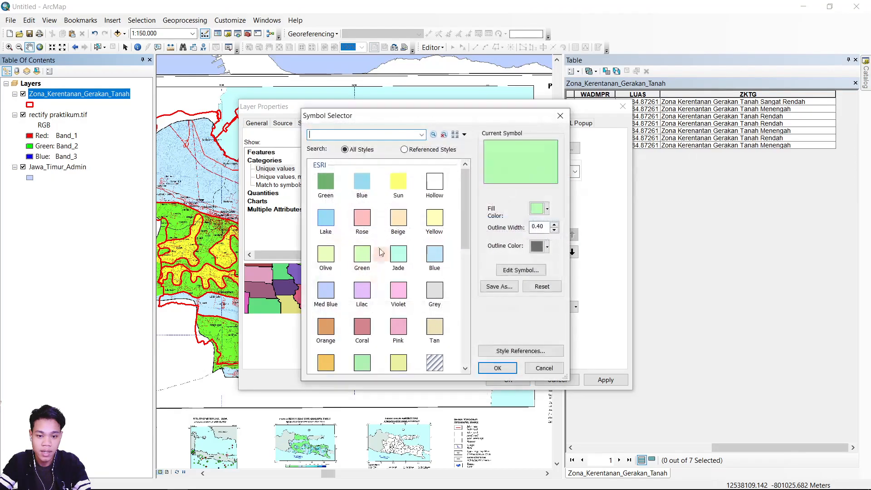
left_click(547, 208)
left_click(597, 251)
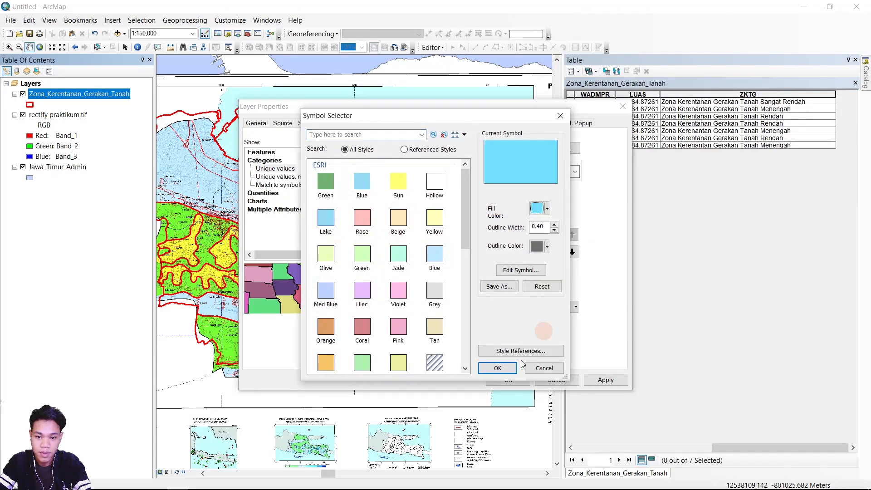
left_click(497, 367)
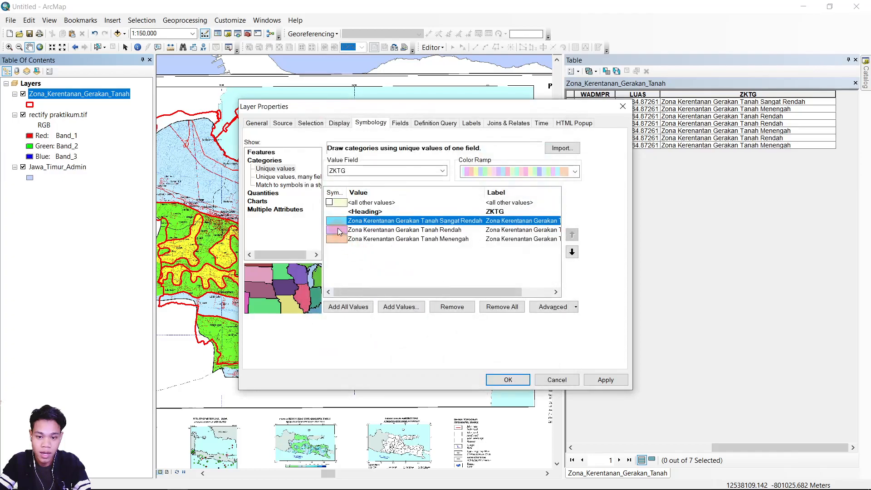
Set the fill color of the Zona Kerentanan Gerakan Tanah Rendah class to bright green.
double_click(335, 230)
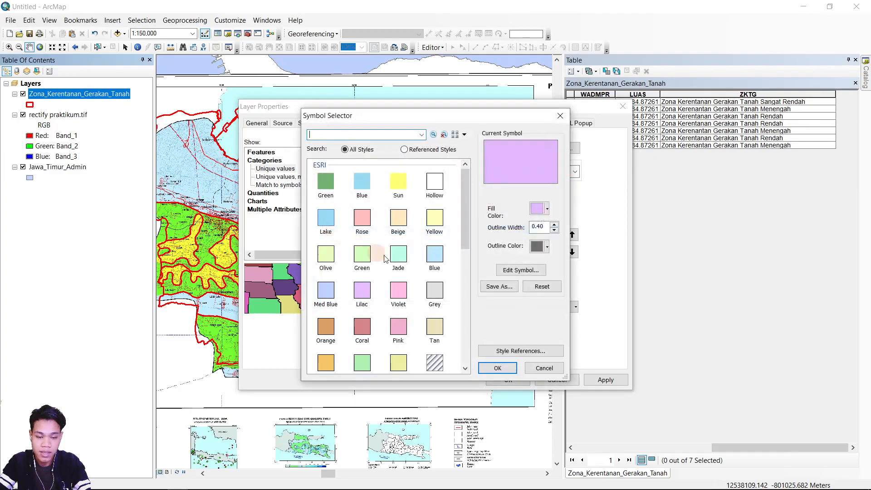
left_click(538, 210)
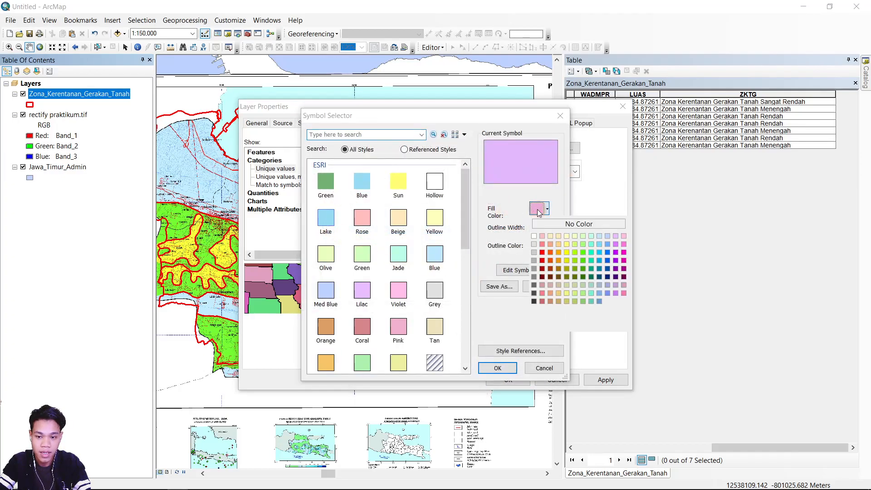
left_click(581, 255)
left_click(498, 368)
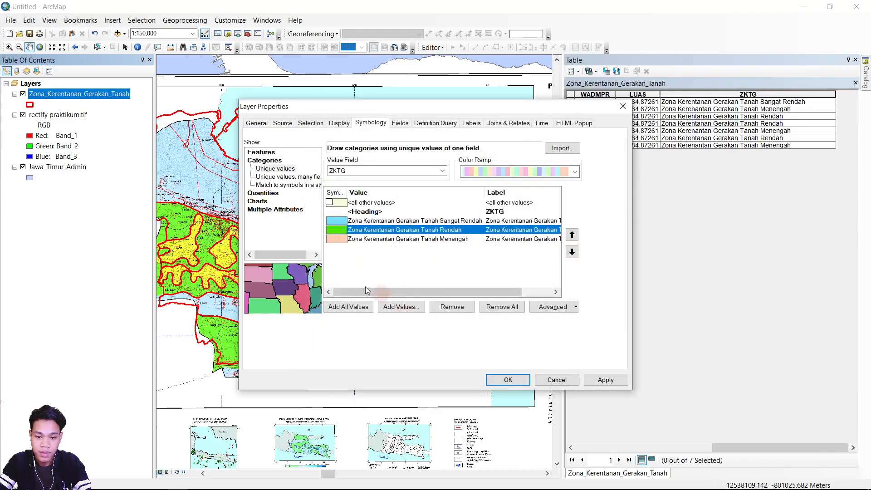
Set the fill color of the Zona Kerenantan Gerakan Tanah Menengah class to yellow.
double_click(341, 240)
left_click(547, 209)
left_click(567, 260)
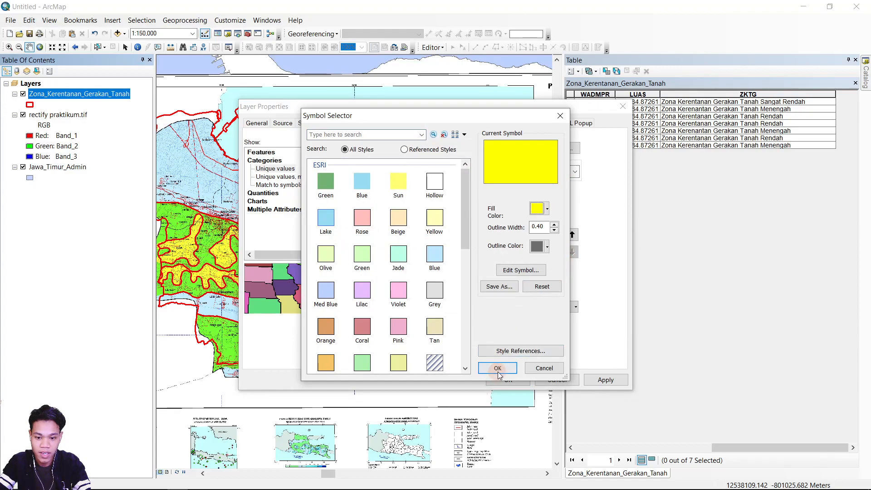
left_click(498, 368)
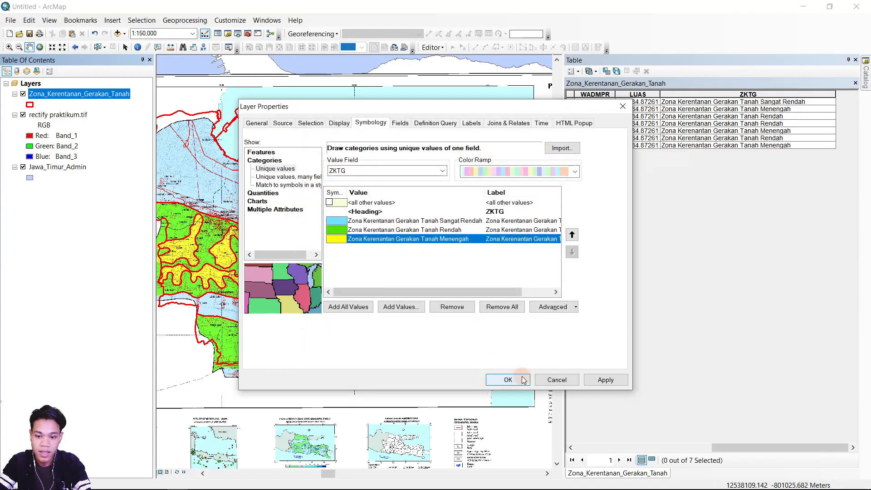
Apply the class symbology to the zone layer and hide the rectify praktikum.tif raster.
left_click(607, 380)
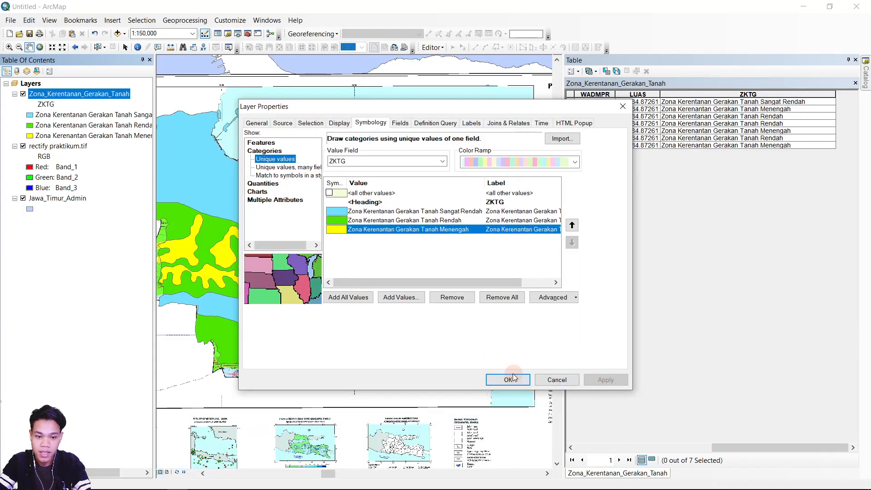
left_click(509, 379)
left_click(22, 145)
scroll(422, 323, "down", 1)
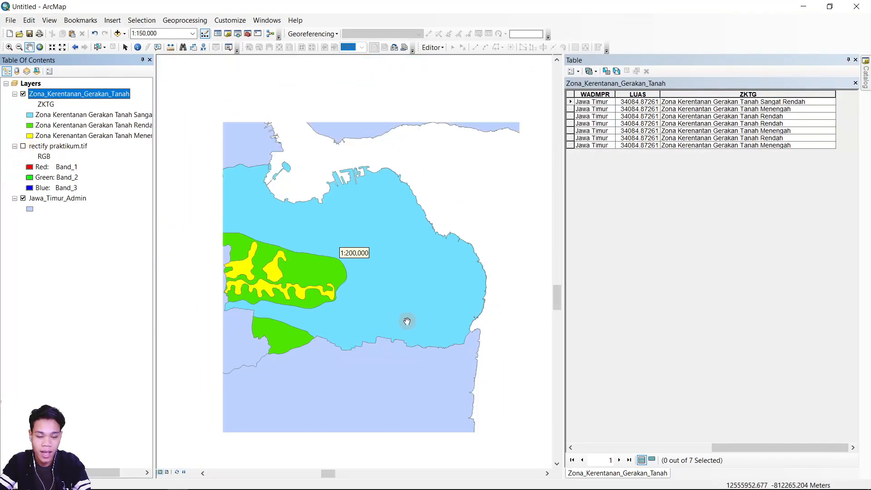